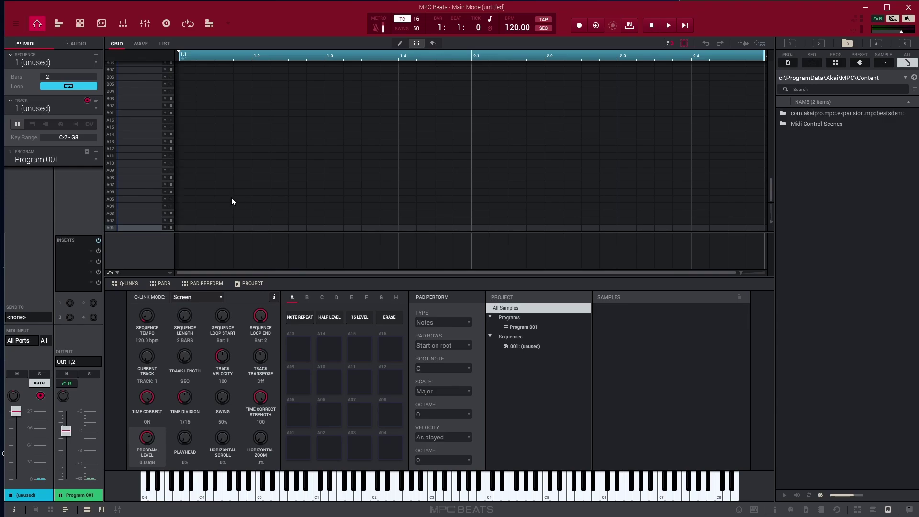
# Step: Switch to Track View and add a second audio track below Audio 001
pyautogui.click(59, 24)
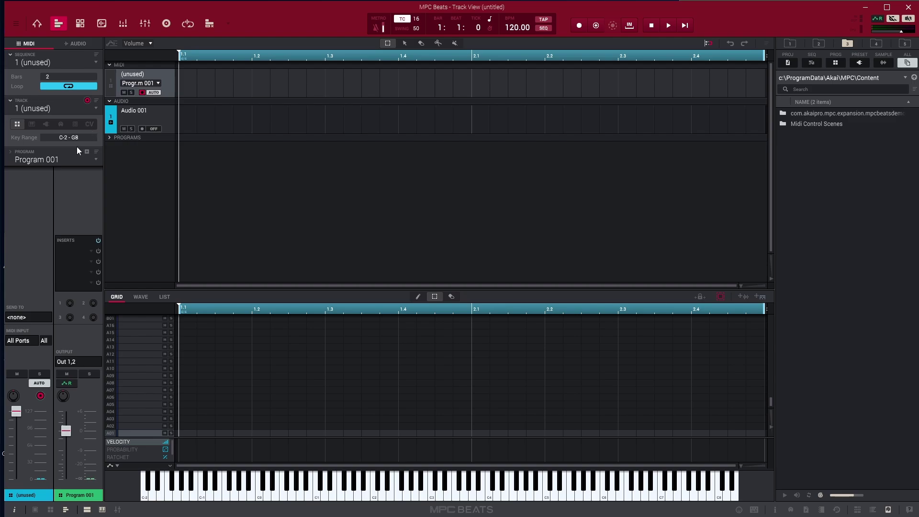
pyautogui.click(78, 43)
pyautogui.click(37, 43)
pyautogui.click(75, 47)
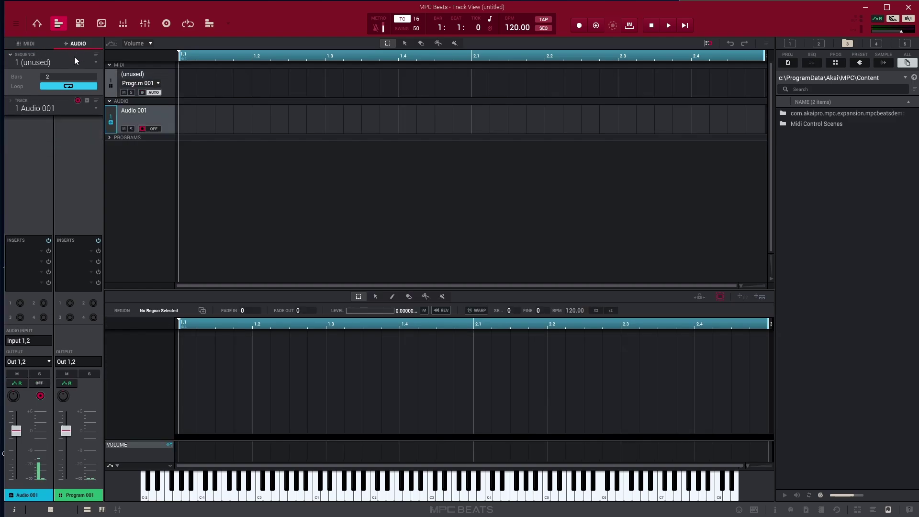
pyautogui.click(87, 101)
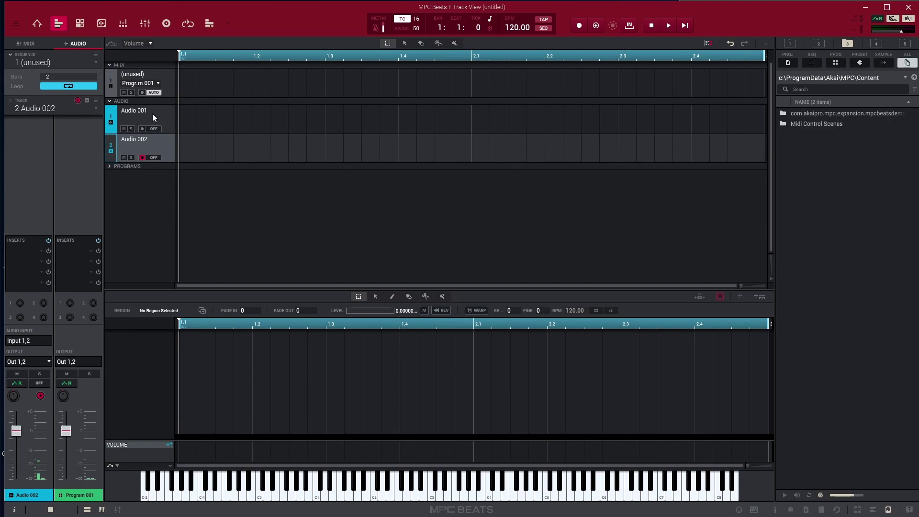
# Step: Record a two-bar audio take on the Audio 002 track
pyautogui.click(142, 157)
pyautogui.press('space')
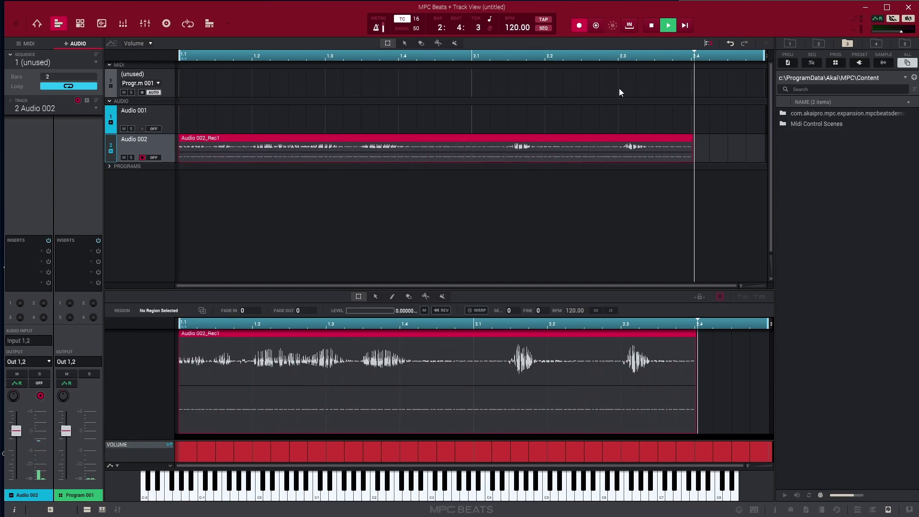
pyautogui.click(652, 25)
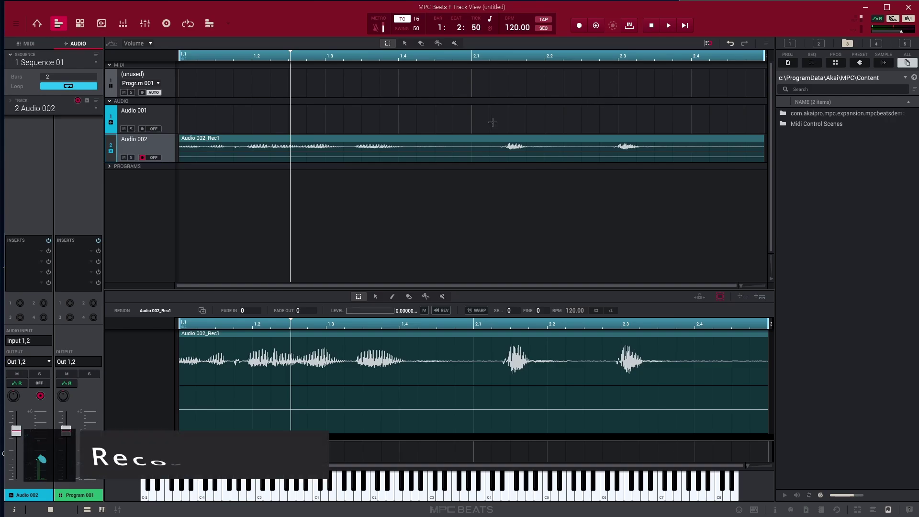
# Step: Play back the recorded take and delete its clip from Audio 002
pyautogui.press('space')
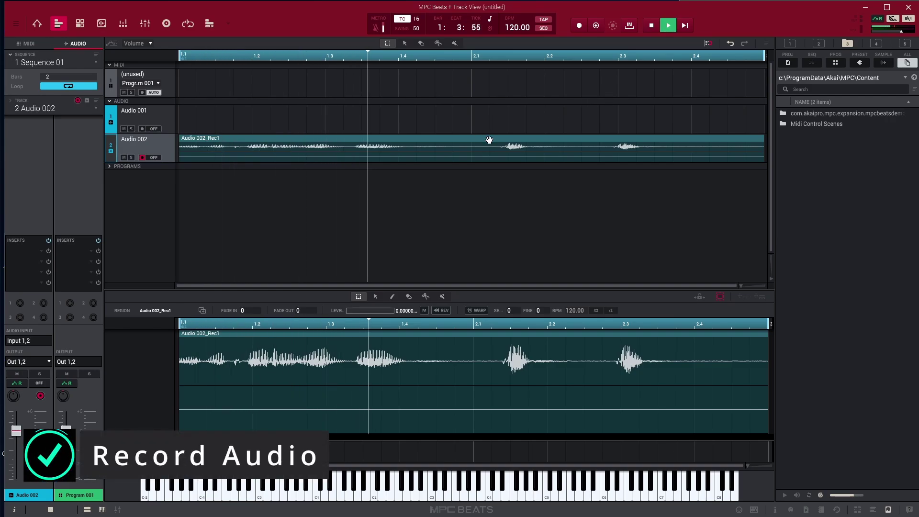
pyautogui.press('space')
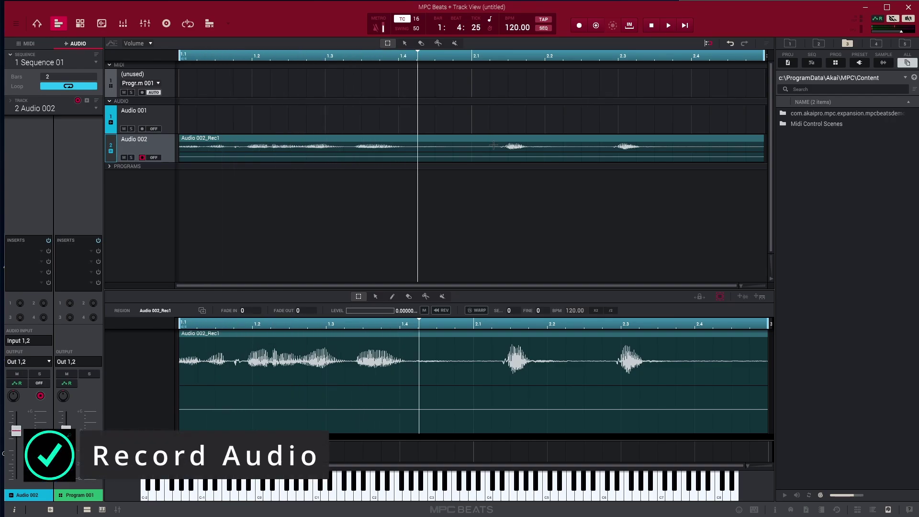
pyautogui.click(482, 140)
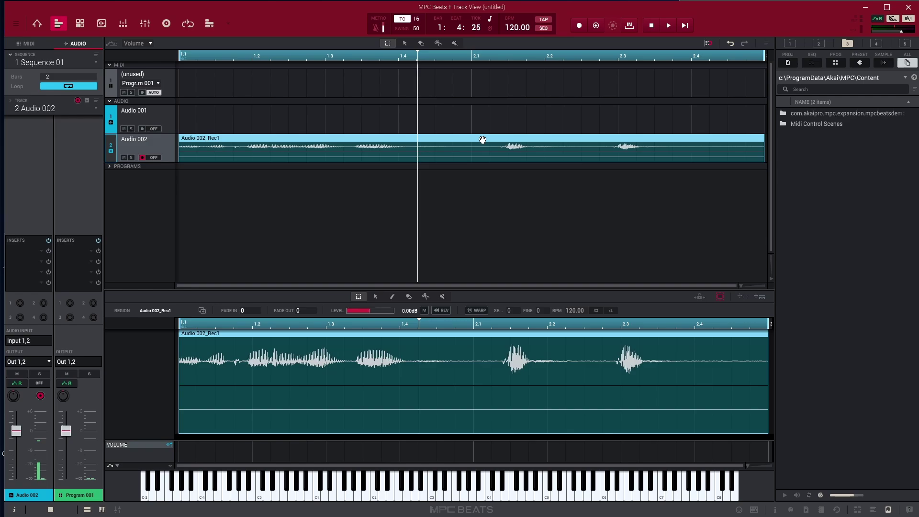
pyautogui.press('Delete')
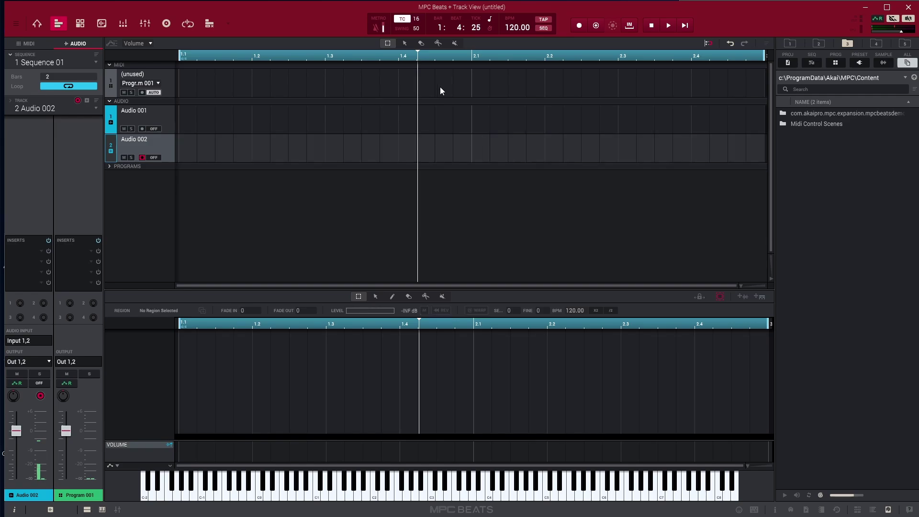
# Step: Set the sequence tempo to 80 BPM
pyautogui.click(514, 29)
pyautogui.write('80')
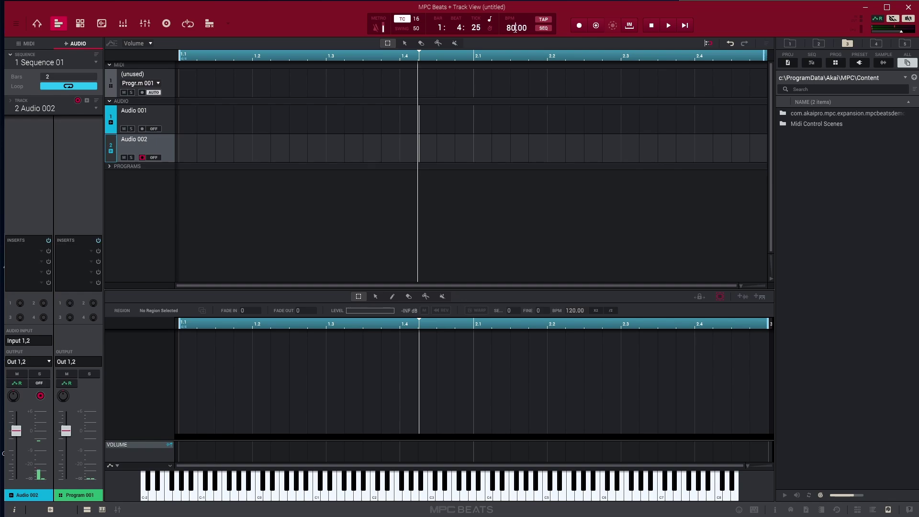
pyautogui.press('Return')
pyautogui.scroll(2, 509, 48)
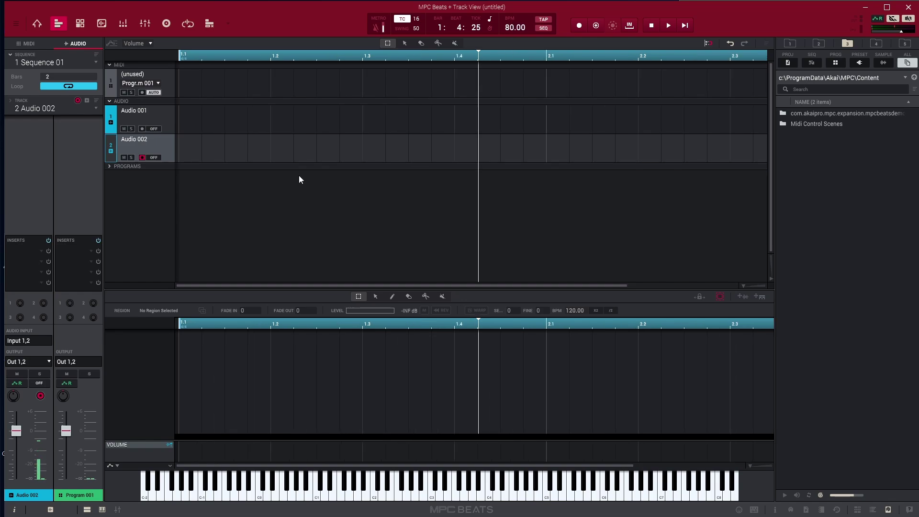
# Step: Browse from the Desktop through PACKS 4 SALE and PACK 1 to the Drums sample folder
pyautogui.click(889, 510)
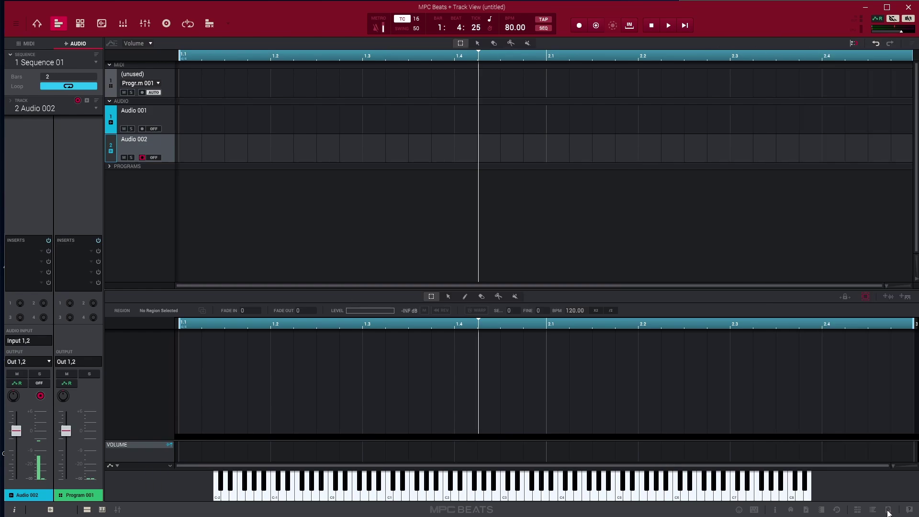
pyautogui.click(889, 510)
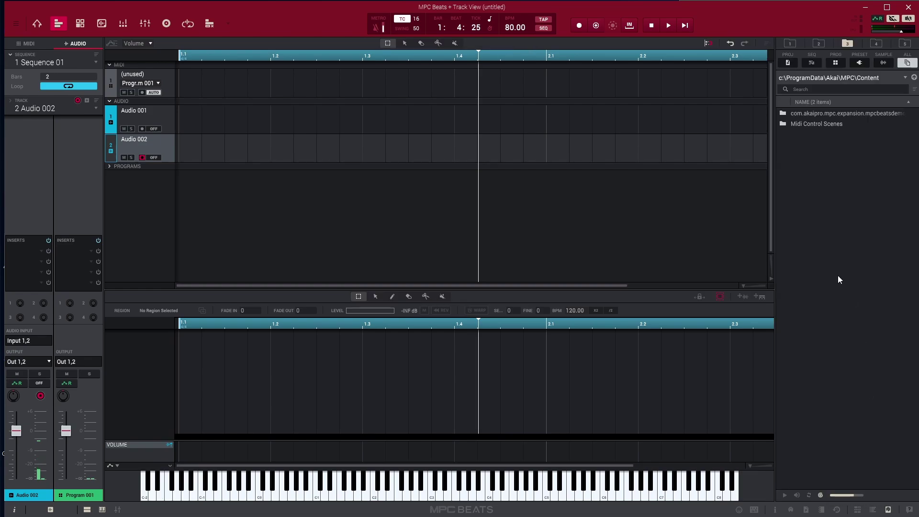
pyautogui.click(865, 77)
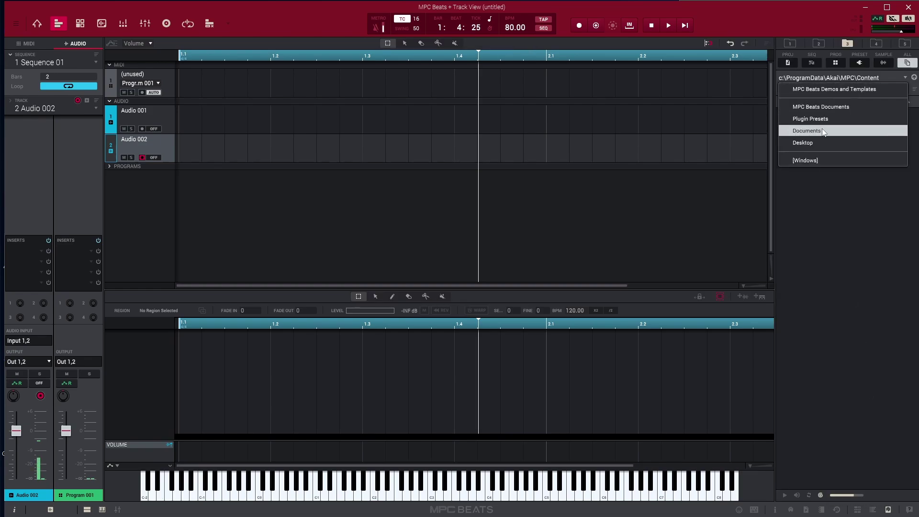
pyautogui.click(814, 144)
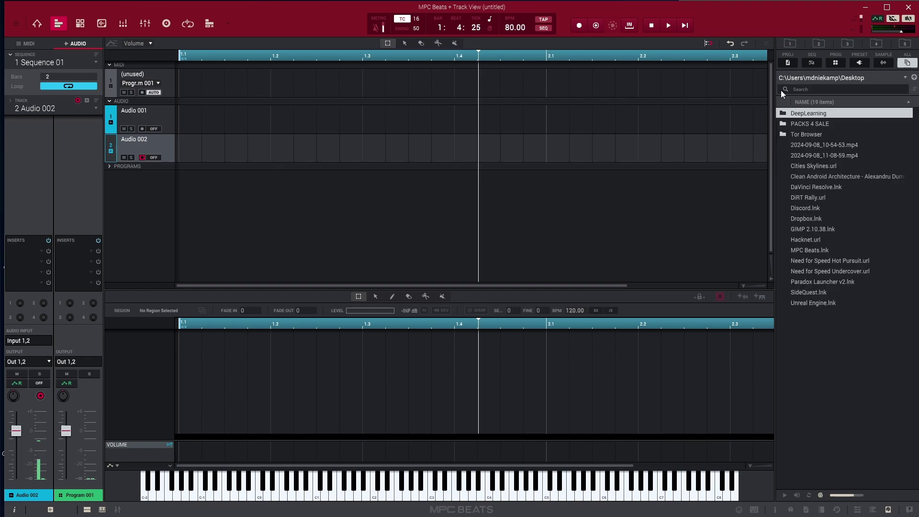
pyautogui.doubleClick(818, 123)
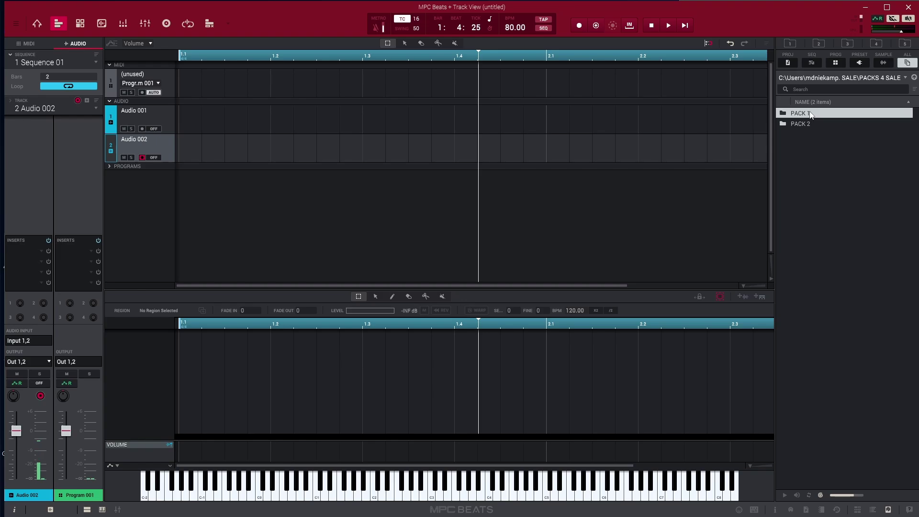
pyautogui.doubleClick(808, 115)
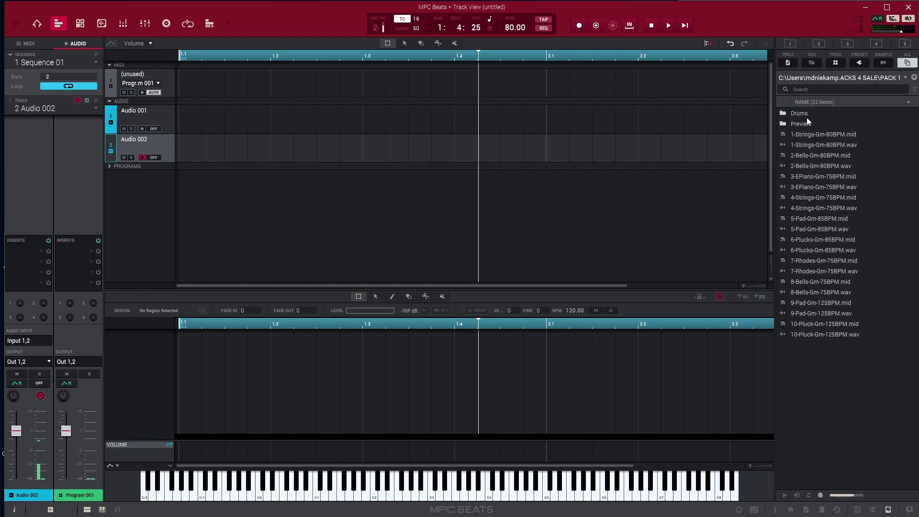
pyautogui.doubleClick(809, 115)
# Step: Place Drum Loop-80BPM.wav at the start of the Audio 002 track
pyautogui.click(796, 127)
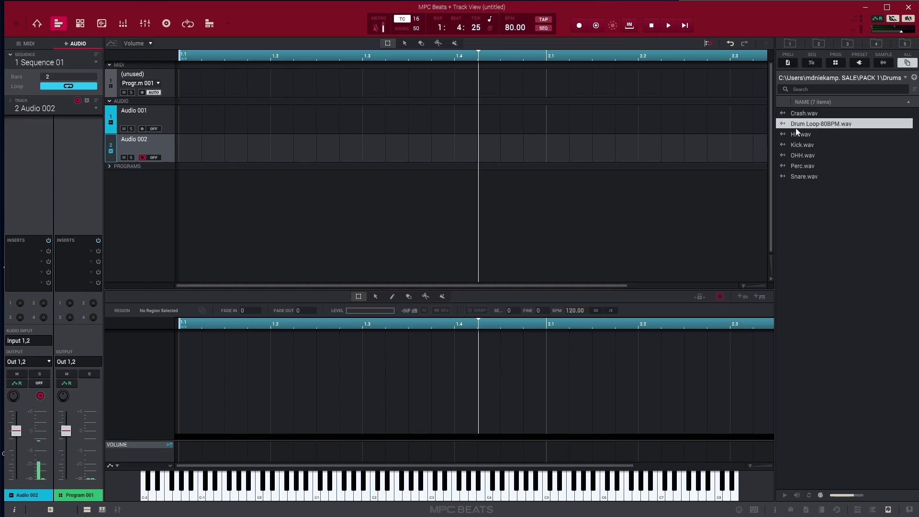
pyautogui.moveTo(800, 128); pyautogui.dragTo(178, 147)
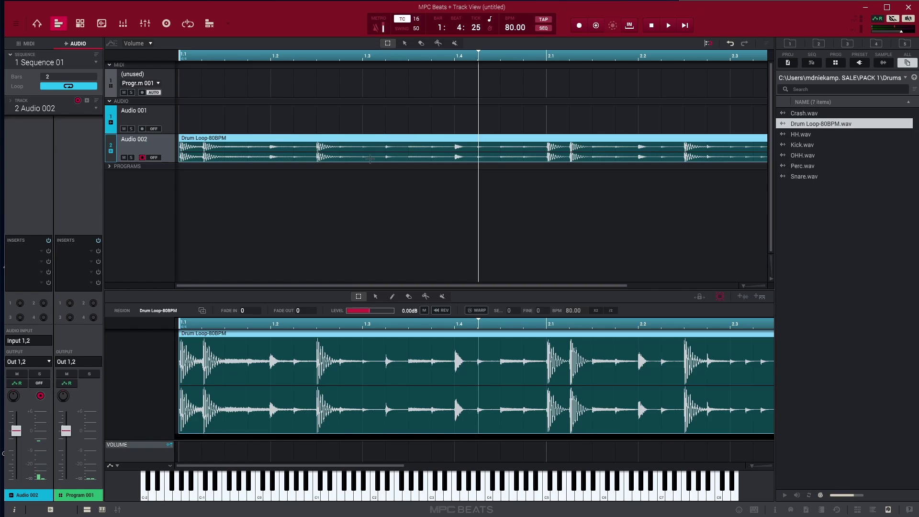
# Step: Play back the drum loop and delete its clip from Audio 002
pyautogui.press('space')
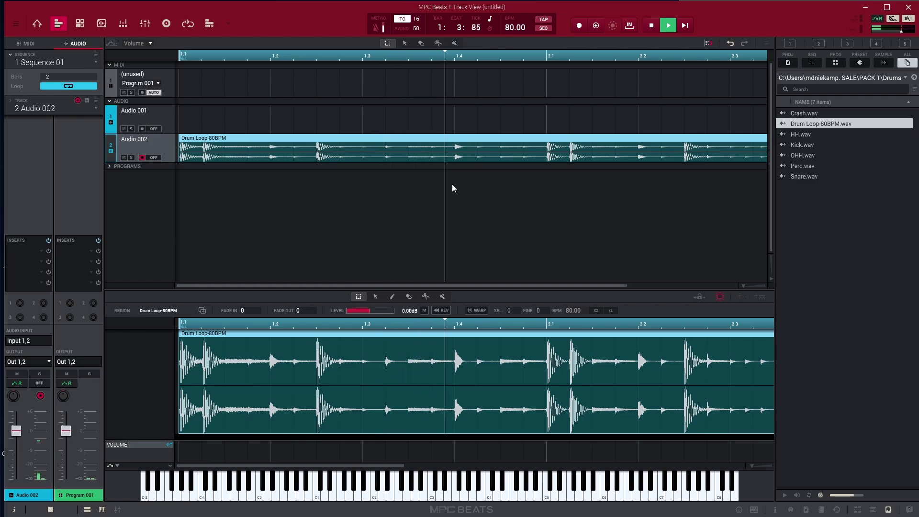
pyautogui.press('space')
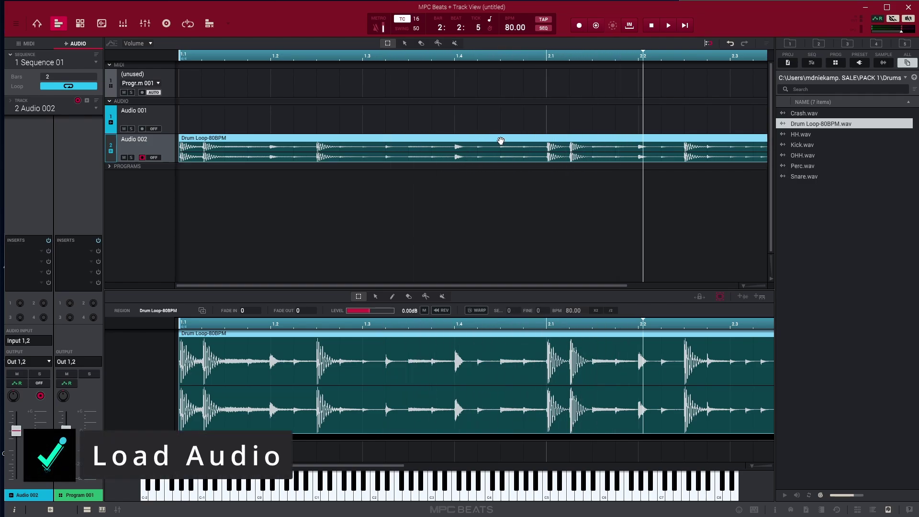
pyautogui.press('Delete')
# Step: In Program Edit for the MIDI track, load Kick.wav, Snare.wav and HH.wav onto pads A01, A02 and A03 of Program 001
pyautogui.click(813, 135)
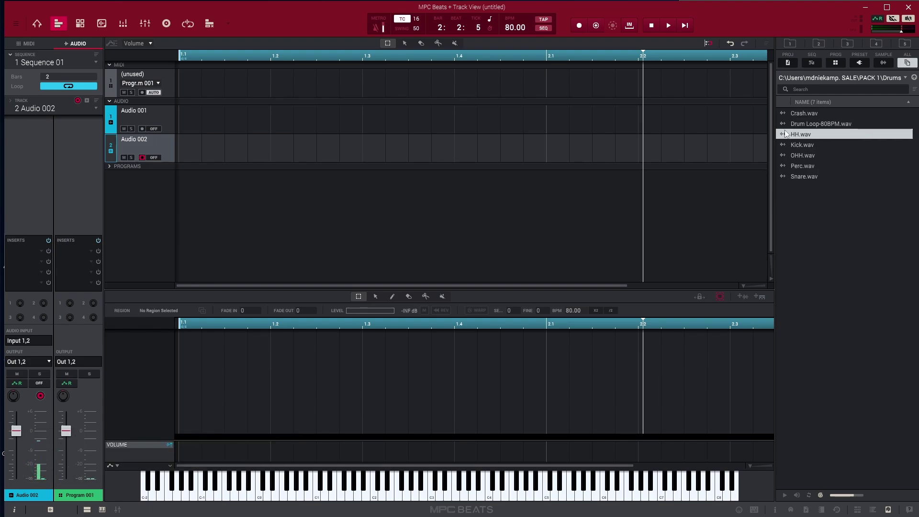
pyautogui.click(31, 43)
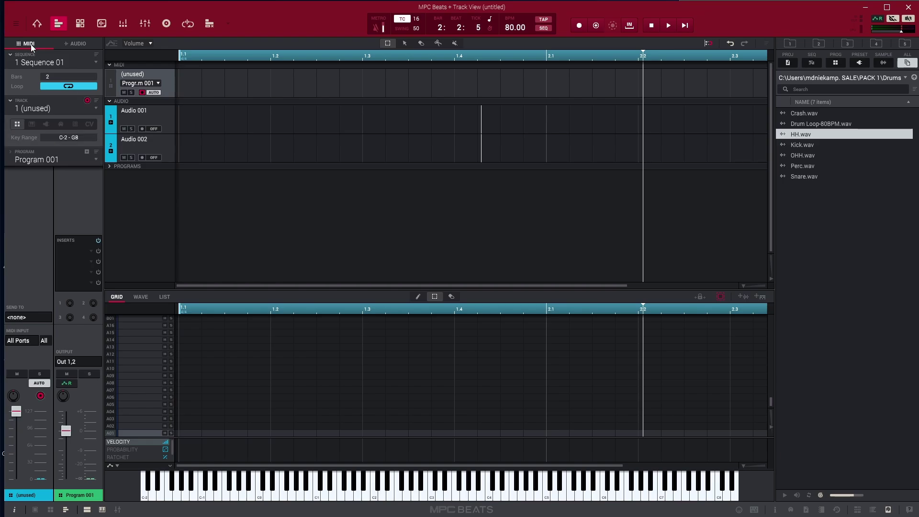
pyautogui.click(85, 25)
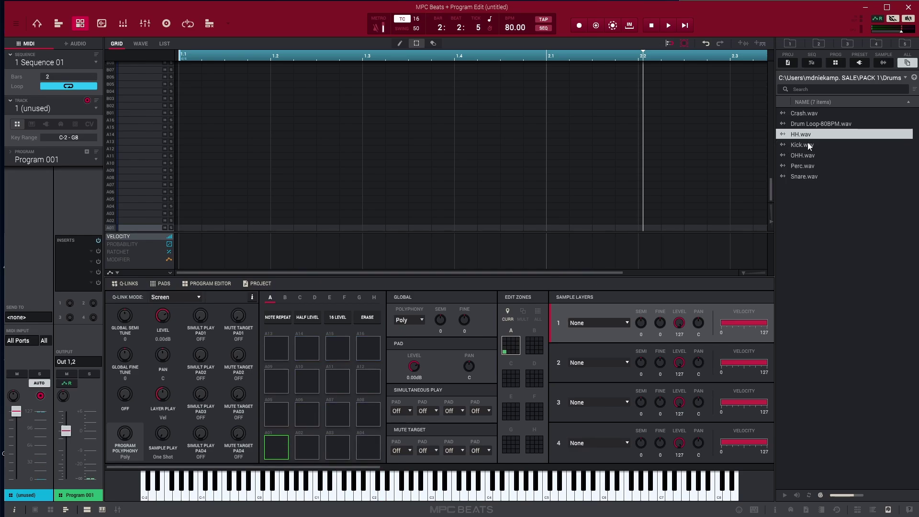
pyautogui.moveTo(808, 143); pyautogui.dragTo(273, 448)
pyautogui.click(816, 156)
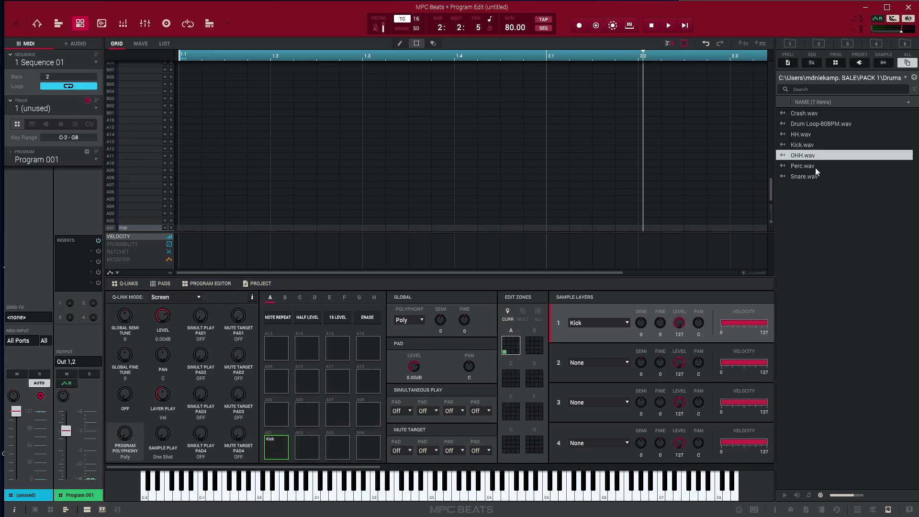
pyautogui.moveTo(815, 175); pyautogui.dragTo(304, 447)
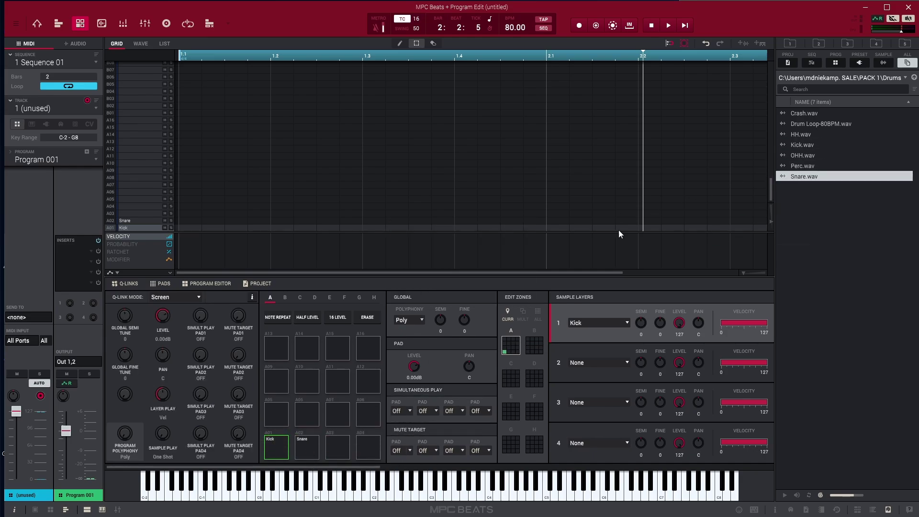
pyautogui.moveTo(814, 135); pyautogui.dragTo(338, 440)
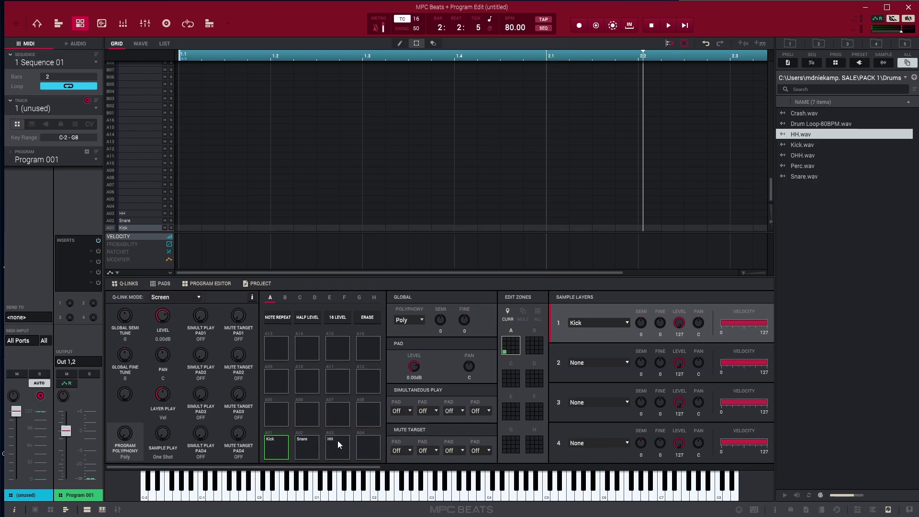
# Step: Audition the kick pad and trim the Kick sample in Sample Edit to start at 6798 and end at 15817
pyautogui.click(271, 444)
pyautogui.click(271, 445)
pyautogui.click(272, 445)
pyautogui.click(276, 449)
pyautogui.click(101, 24)
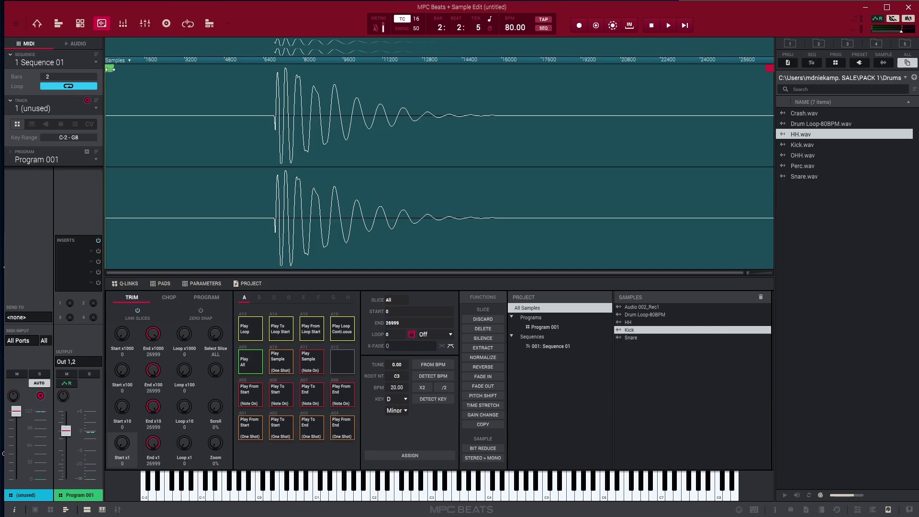
pyautogui.moveTo(209, 75); pyautogui.dragTo(279, 72)
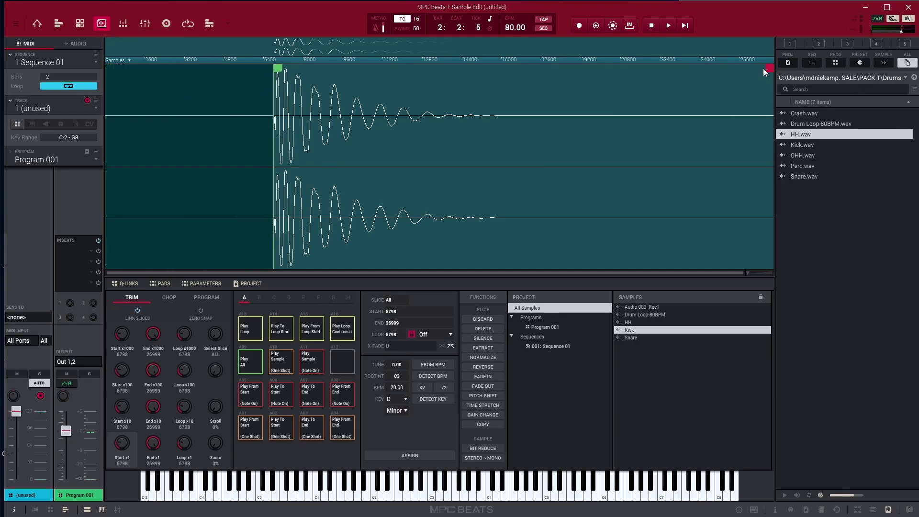
pyautogui.moveTo(768, 69)
pyautogui.mouseDown()
pyautogui.moveTo(463, 82)
pyautogui.moveTo(490, 84)
pyautogui.mouseUp()
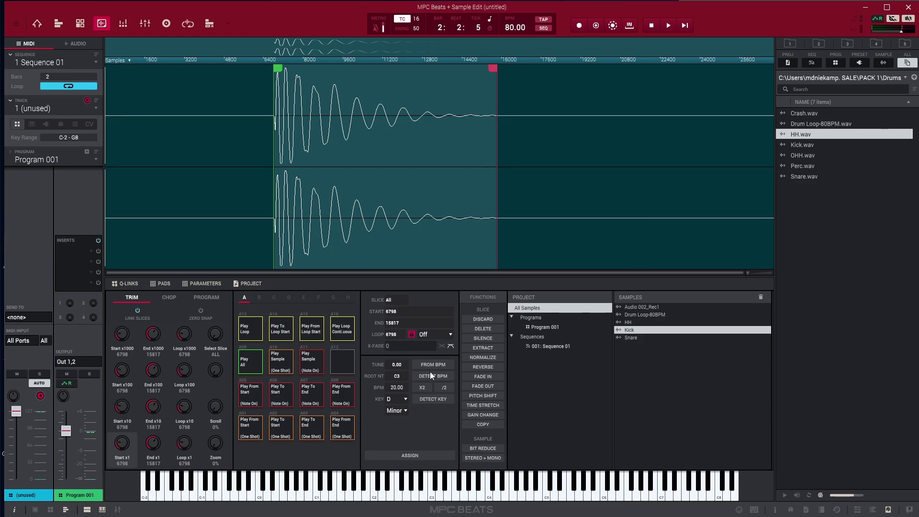
# Step: Assign the trimmed kick slice to pad A01 of Program 001 as a new sample
pyautogui.click(410, 456)
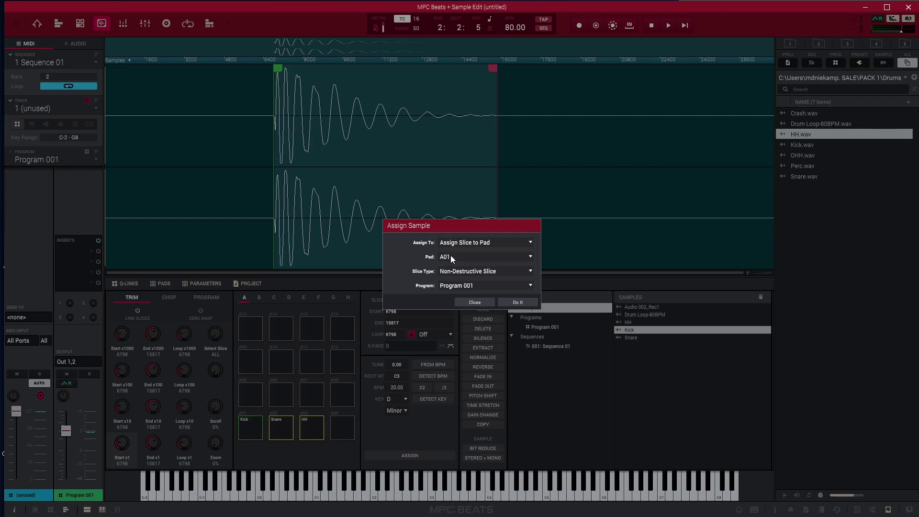
pyautogui.click(467, 242)
pyautogui.click(470, 266)
pyautogui.click(514, 302)
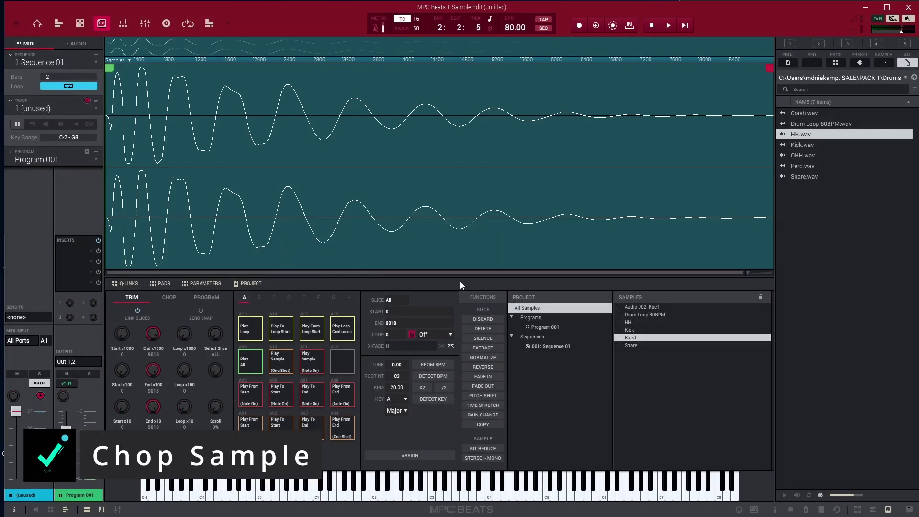
# Step: Trim the Snare sample in Sample Edit to start at 4905 and end at 8871
pyautogui.click(80, 24)
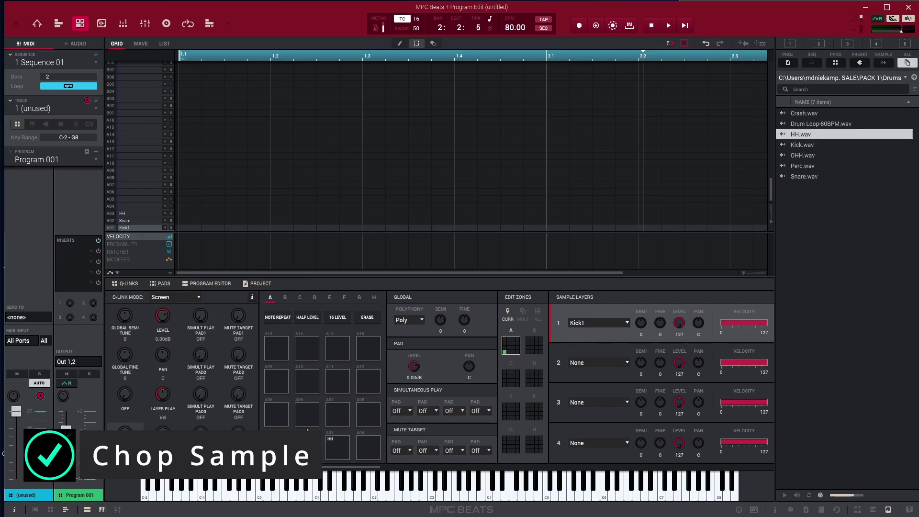
pyautogui.click(102, 23)
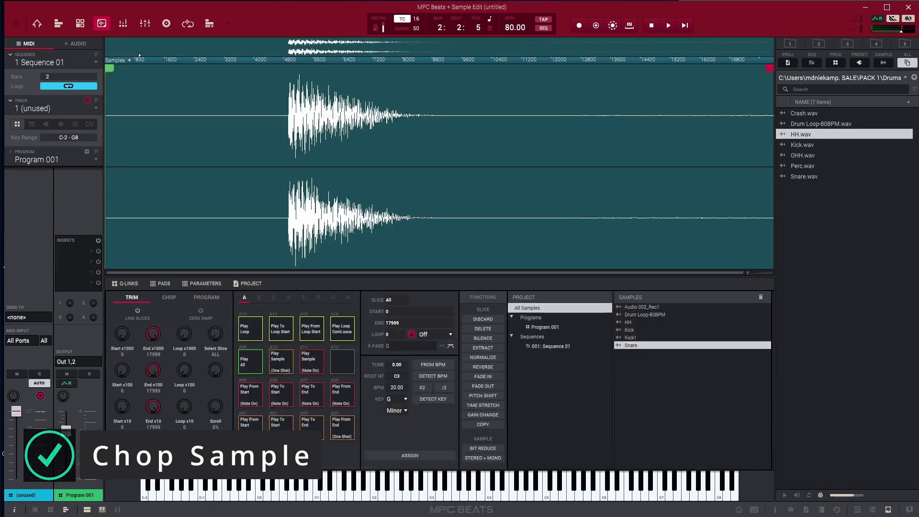
pyautogui.moveTo(107, 69); pyautogui.dragTo(292, 72)
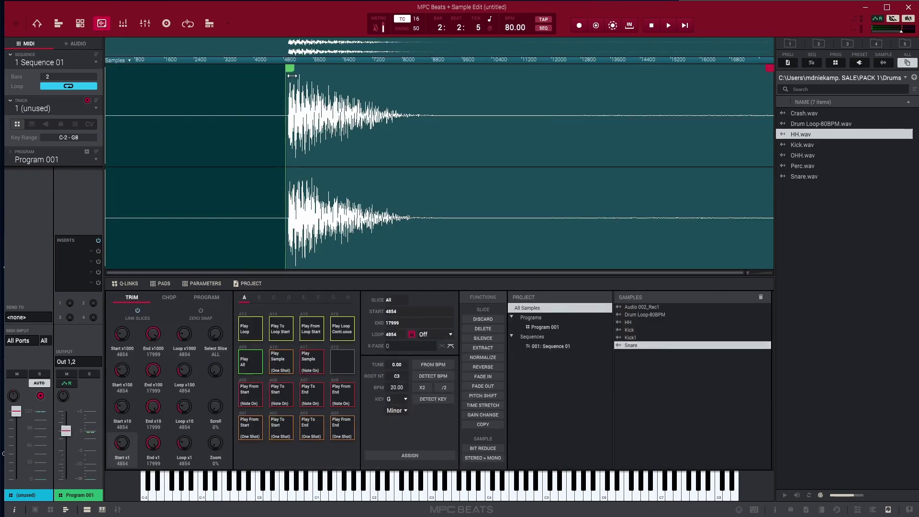
pyautogui.moveTo(770, 68)
pyautogui.mouseDown()
pyautogui.moveTo(421, 88)
pyautogui.moveTo(432, 93)
pyautogui.mouseUp()
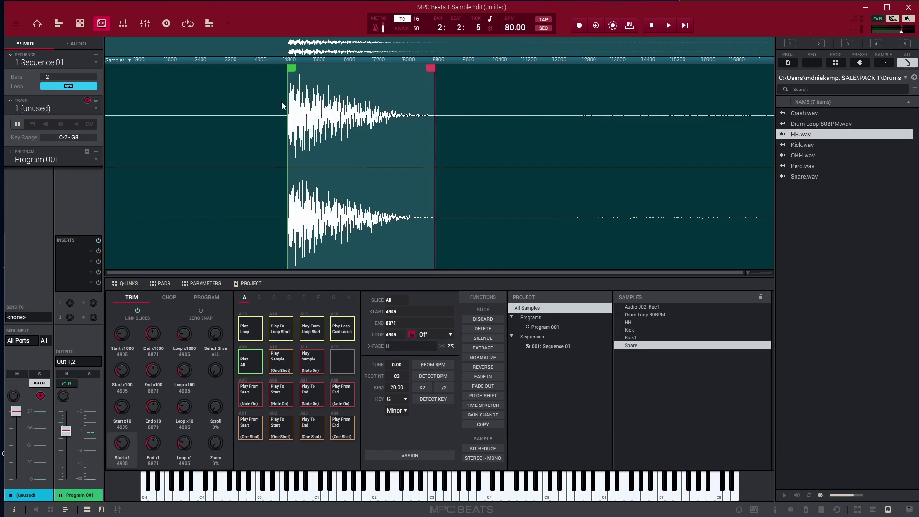
# Step: Assign the trimmed snare slice to pad A02 of Program 001 as a new sample
pyautogui.click(413, 456)
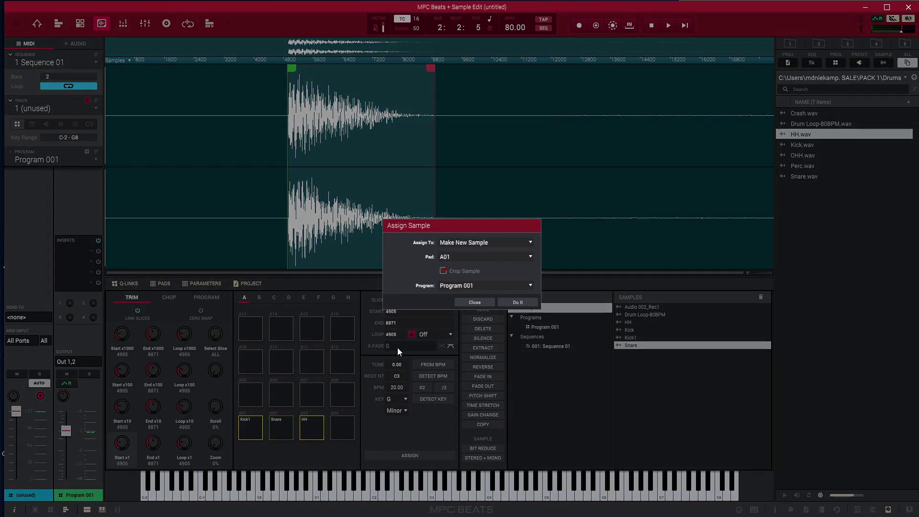
pyautogui.click(458, 254)
pyautogui.click(462, 271)
pyautogui.click(518, 302)
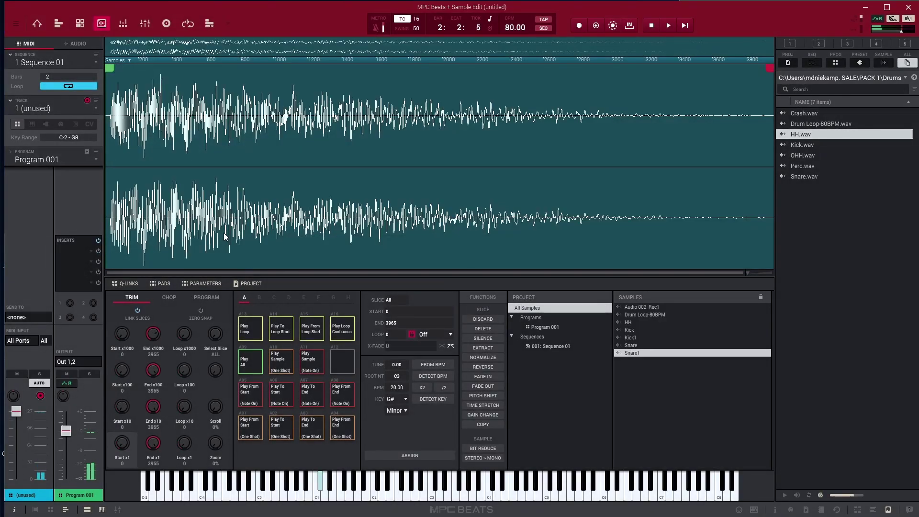
# Step: Select the hi-hat pad A03 and trim its HH sample in Sample Edit to start at 6502 and end at 10030
pyautogui.click(80, 23)
pyautogui.click(338, 447)
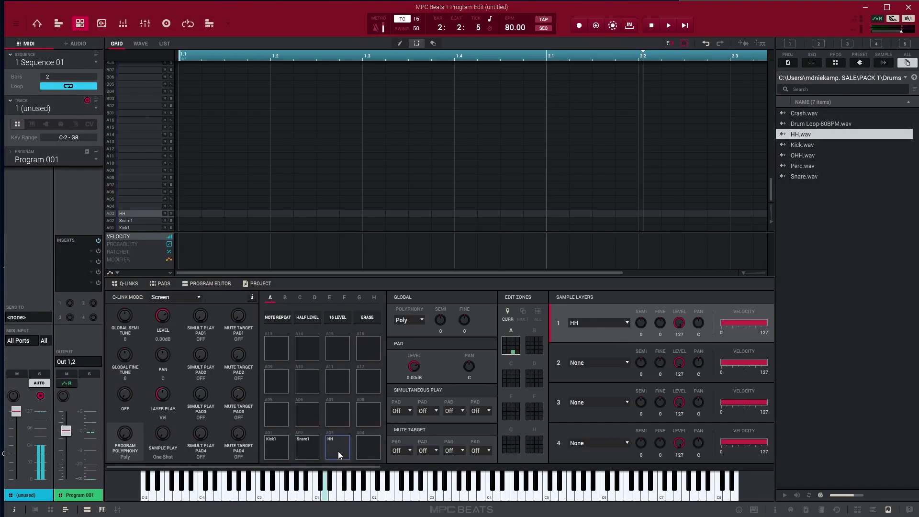
pyautogui.click(101, 23)
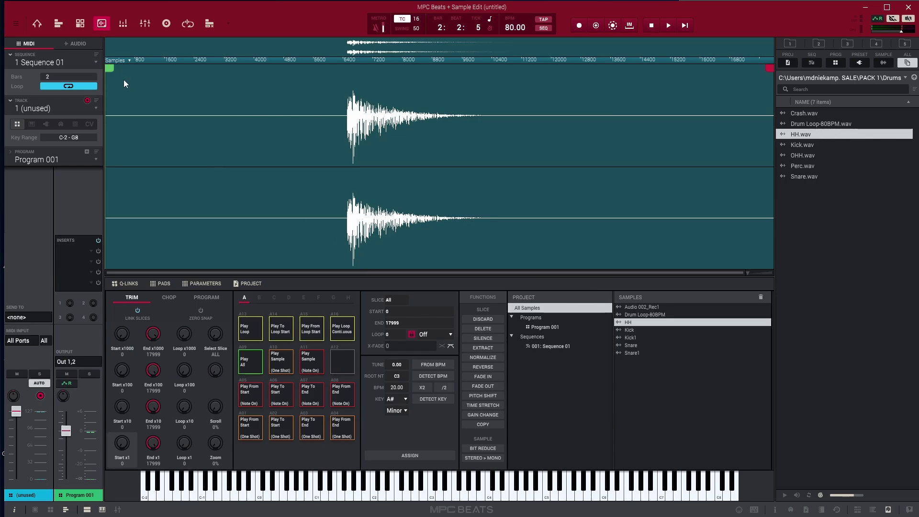
pyautogui.moveTo(110, 81); pyautogui.dragTo(350, 81)
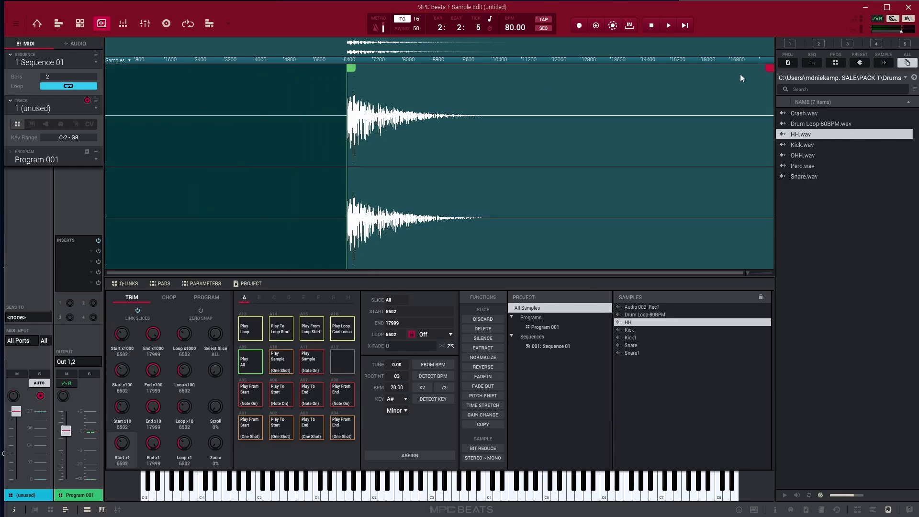
pyautogui.moveTo(768, 71); pyautogui.dragTo(472, 99)
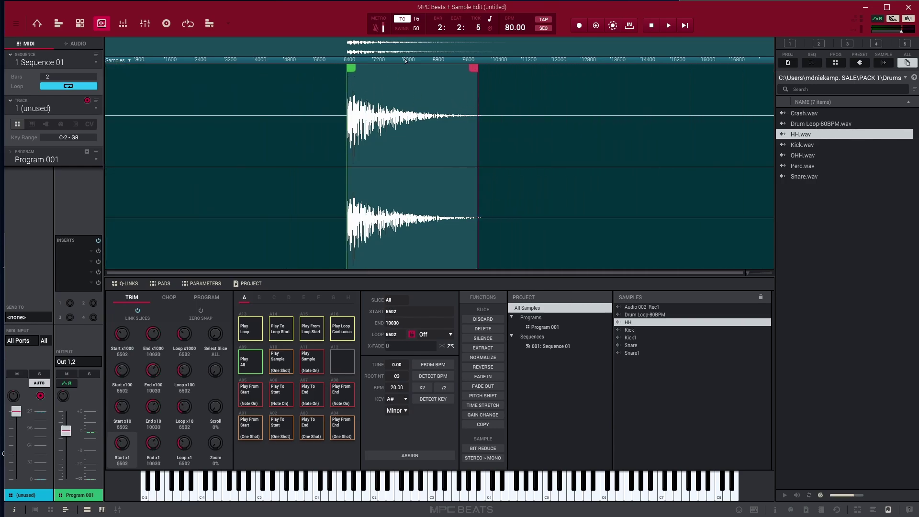
pyautogui.scroll(5, 412, 229)
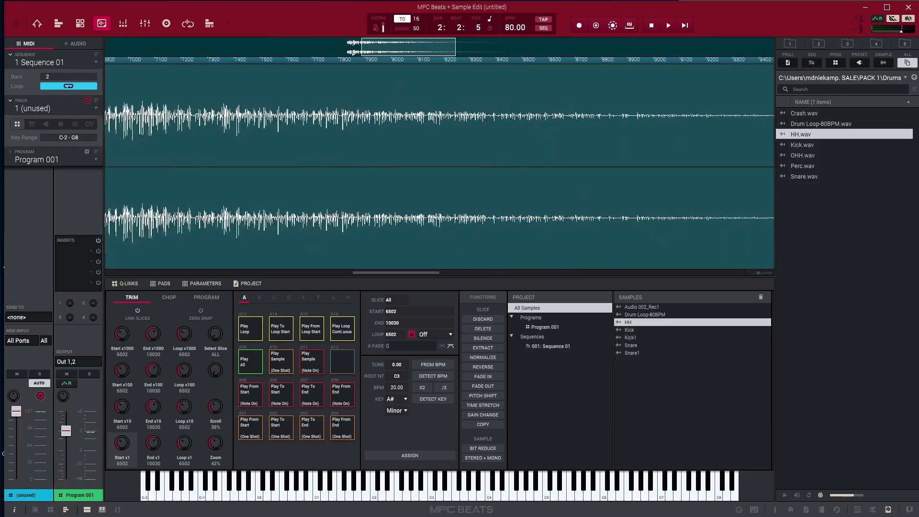
pyautogui.moveTo(417, 47); pyautogui.dragTo(144, 48)
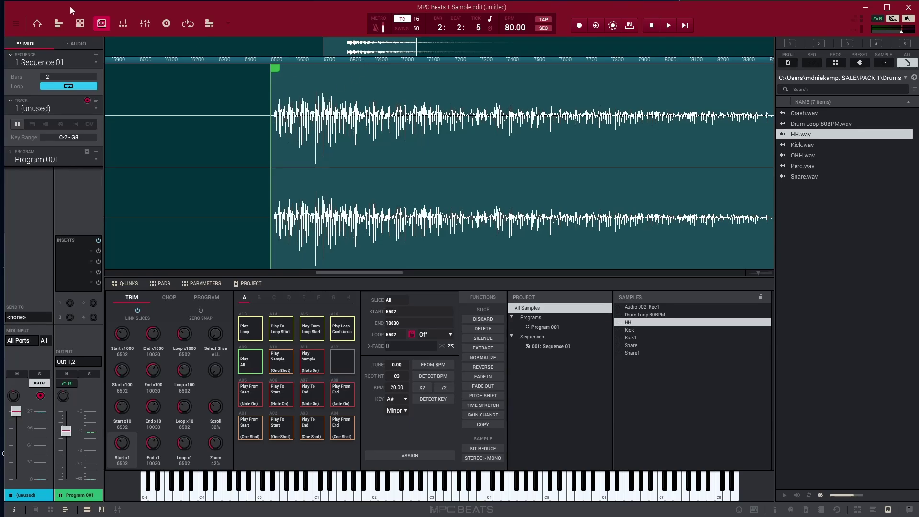
# Step: Assign the trimmed hi-hat slice to pad A03 of Program 001 as a new sample and return to Program Edit
pyautogui.click(409, 455)
pyautogui.click(484, 257)
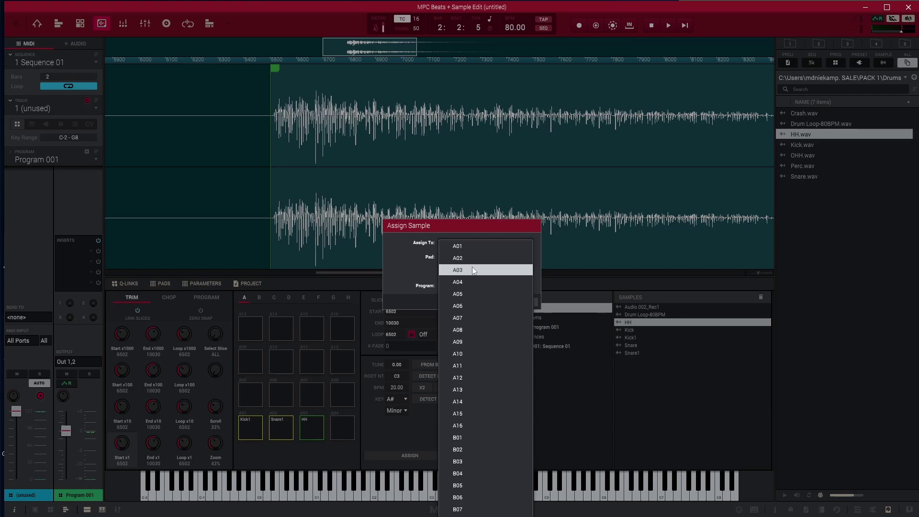
pyautogui.click(474, 270)
pyautogui.click(517, 303)
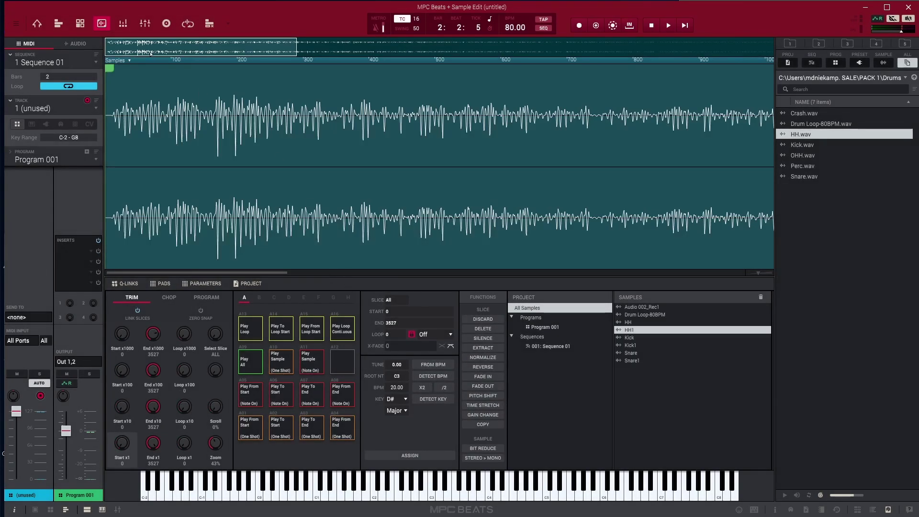
pyautogui.click(81, 23)
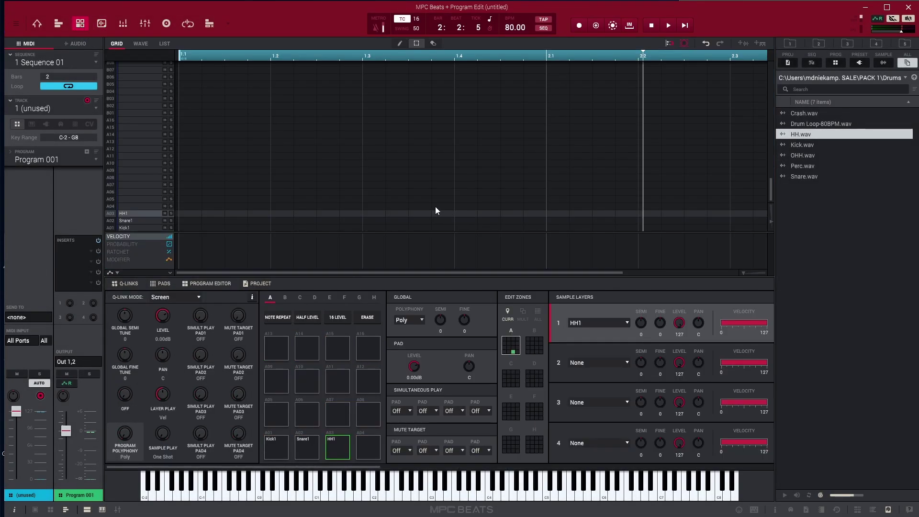
# Step: In Track View, overdub six kick hits from pad A01 onto the MIDI track, starting at 1.1 and spread across the two-bar loop
pyautogui.click(58, 24)
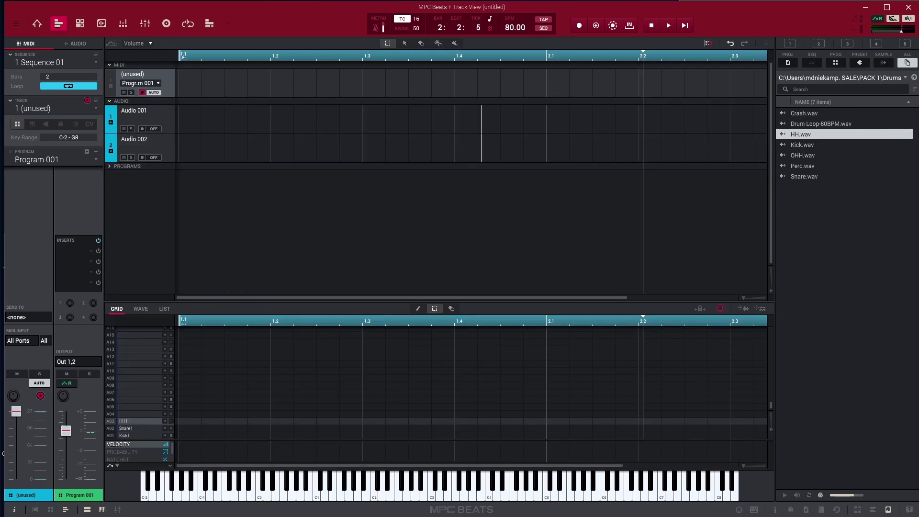
pyautogui.click(668, 26)
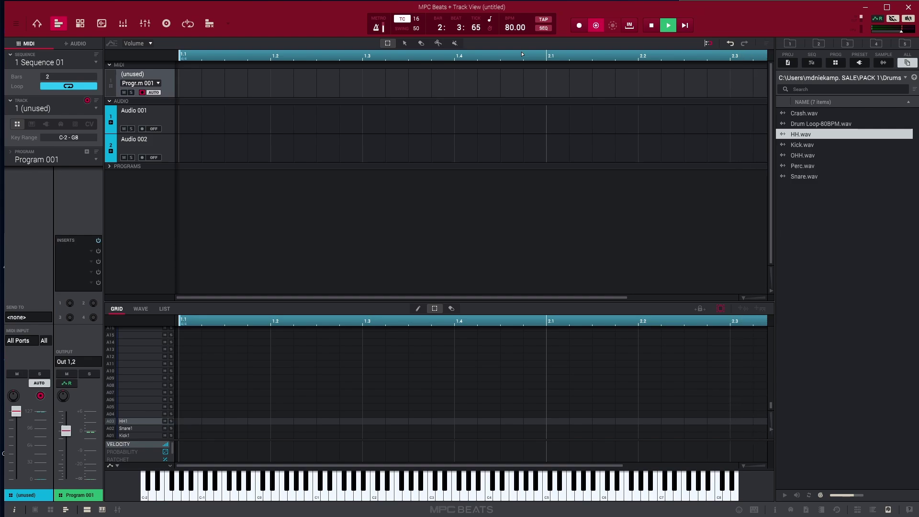
pyautogui.press('z')
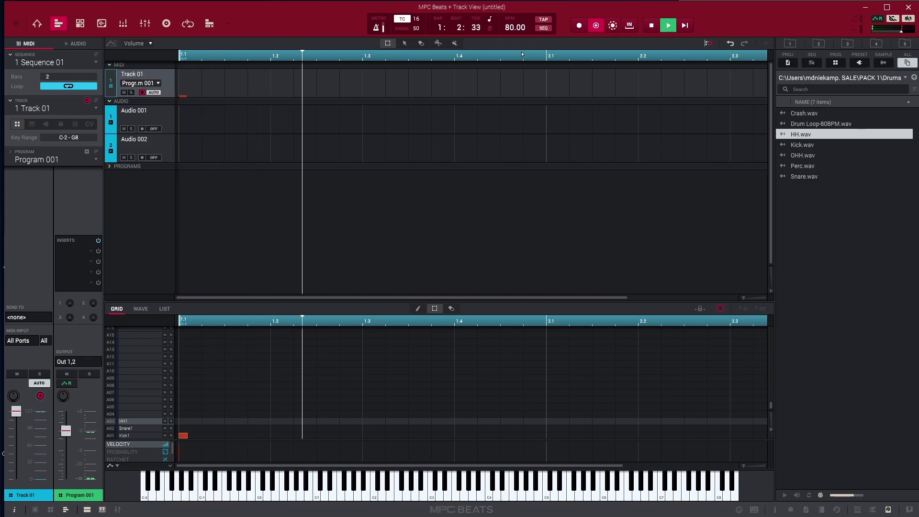
pyautogui.press('z')
pyautogui.press('z')
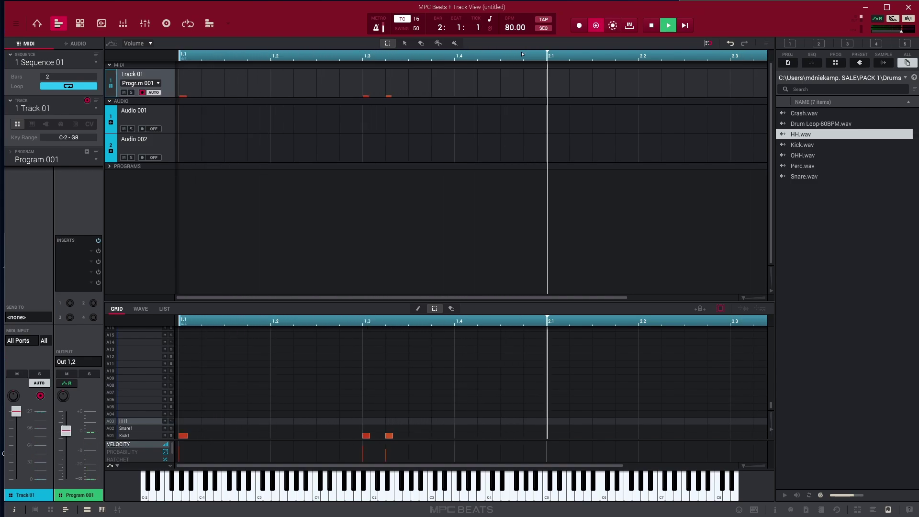
pyautogui.press('z')
pyautogui.press('z')
pyautogui.press('z')
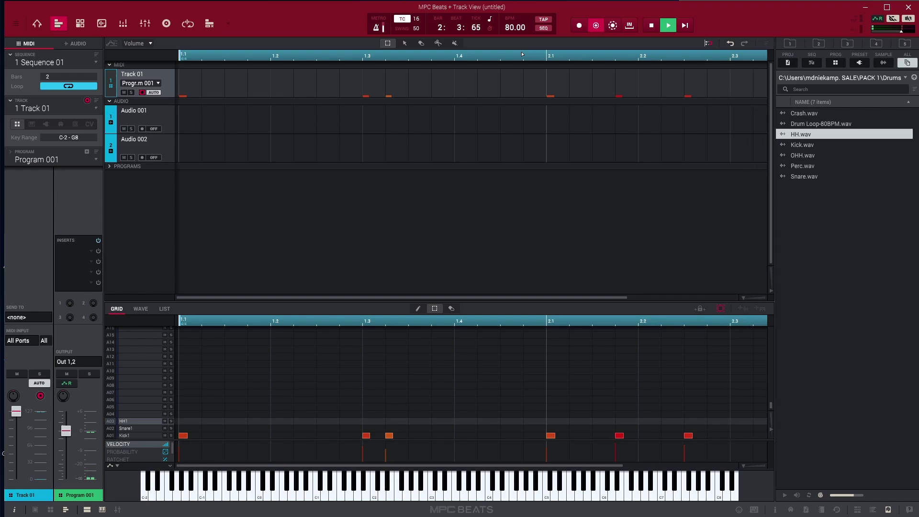
# Step: Overdub snare hits from pad A02 on beats 1.2, 1.4 and 2.3 of the running loop
pyautogui.press('x')
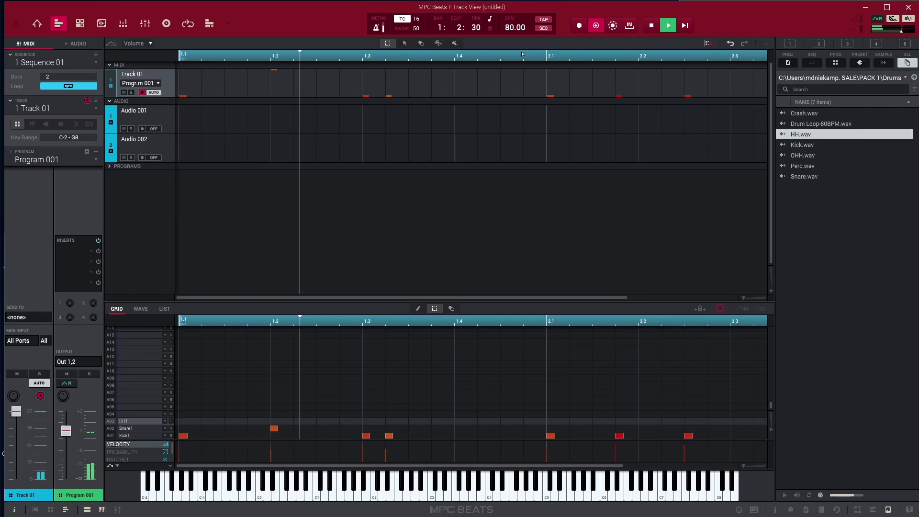
pyautogui.press('x')
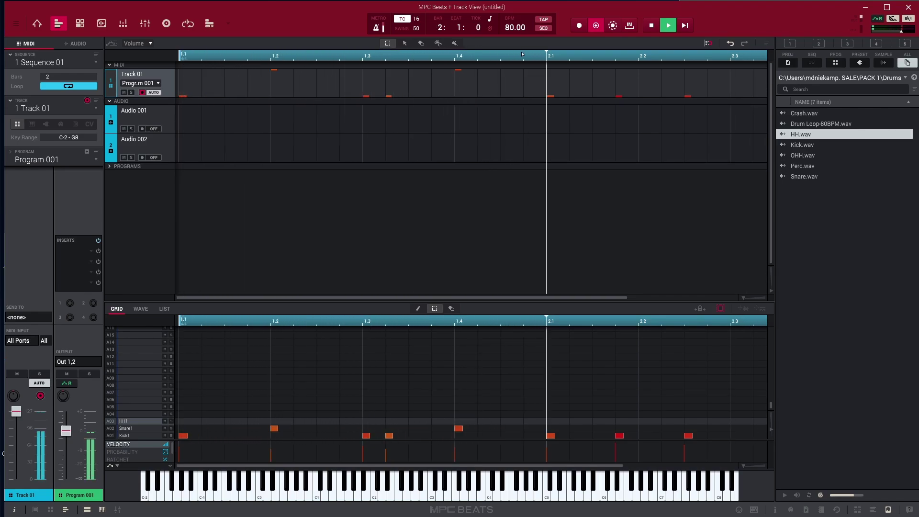
pyautogui.press('x')
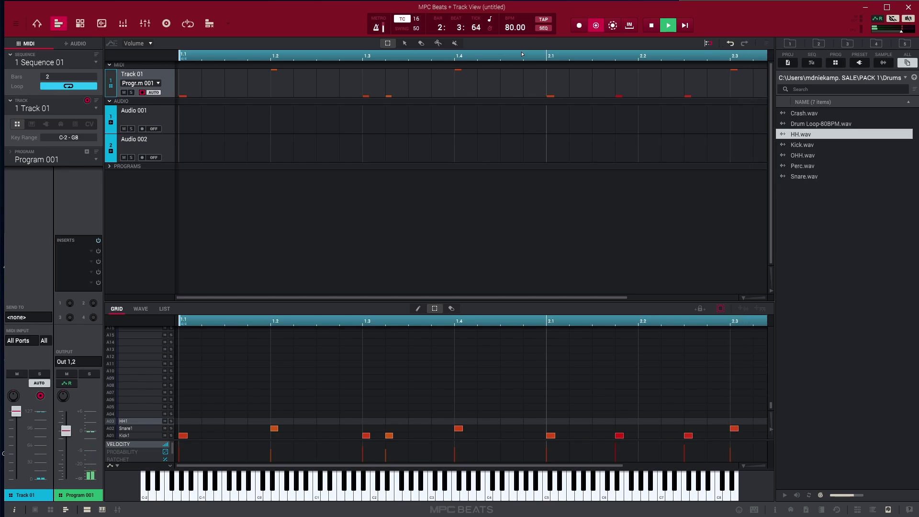
# Step: Overdub a steady hi-hat pattern from pad A03 over the kick and snare, from 1.1 through 2.3
pyautogui.press('v')
pyautogui.press('c')
pyautogui.press('c')
pyautogui.press('c')
pyautogui.press('c')
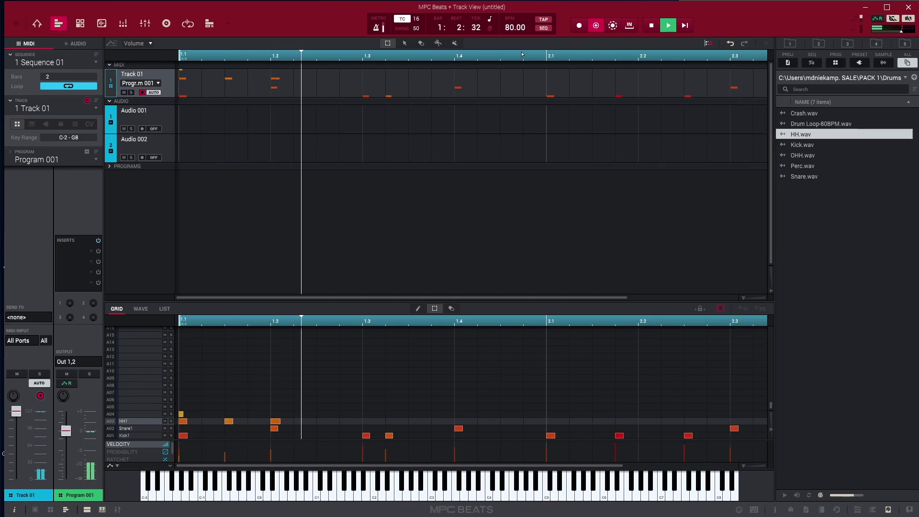
pyautogui.press('c')
pyautogui.press('c')
pyautogui.press('c')
pyautogui.press('c')
pyautogui.press('c')
pyautogui.press('c')
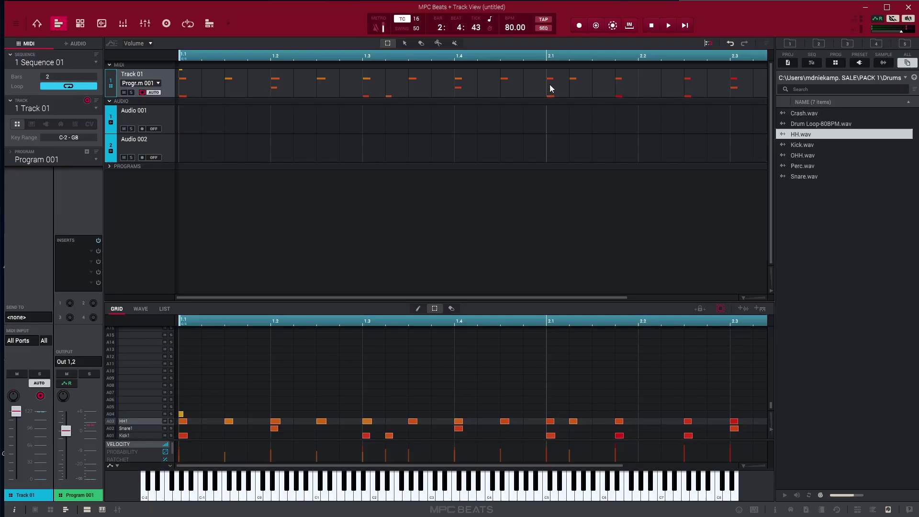
# Step: In Program Edit, select all the hi-hat notes in bar 2 on the HH1 row and delete them
pyautogui.moveTo(550, 88); pyautogui.dragTo(752, 73)
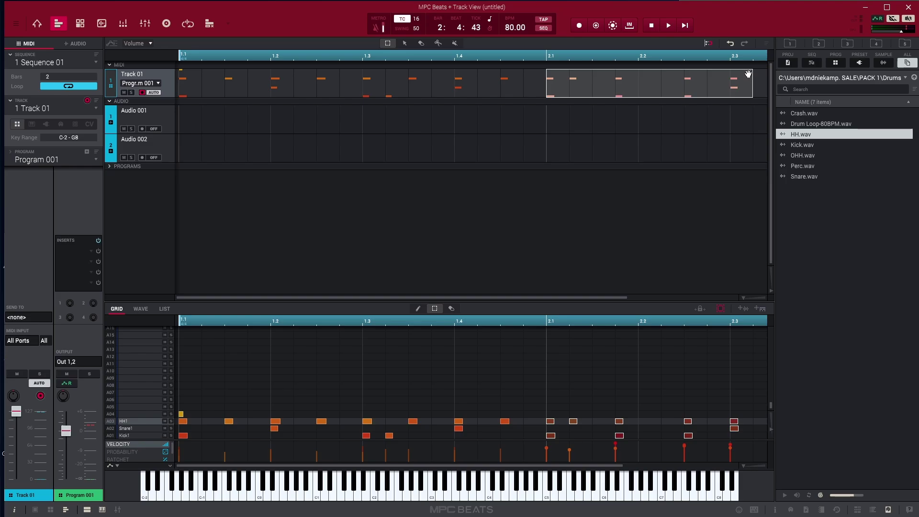
pyautogui.click(80, 24)
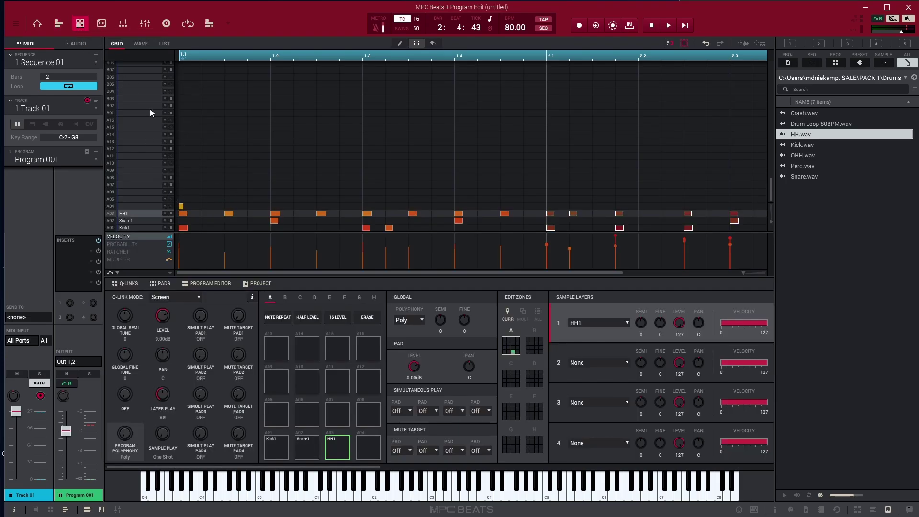
pyautogui.click(551, 207)
pyautogui.moveTo(601, 220); pyautogui.dragTo(757, 213)
pyautogui.press('Delete')
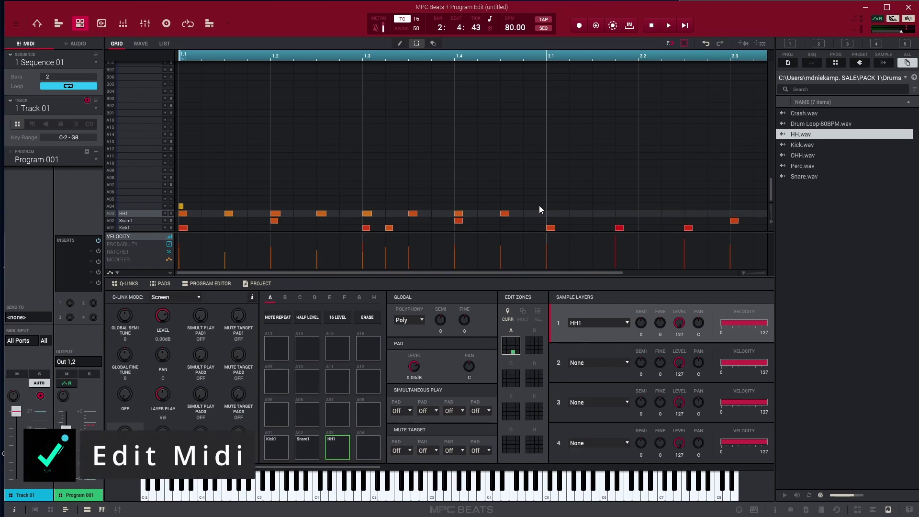
# Step: Copy four evenly spaced hi-hat notes to the start of bar 2 and duplicate the last one twice, up to beat 2.3
pyautogui.moveTo(536, 208); pyautogui.dragTo(556, 214)
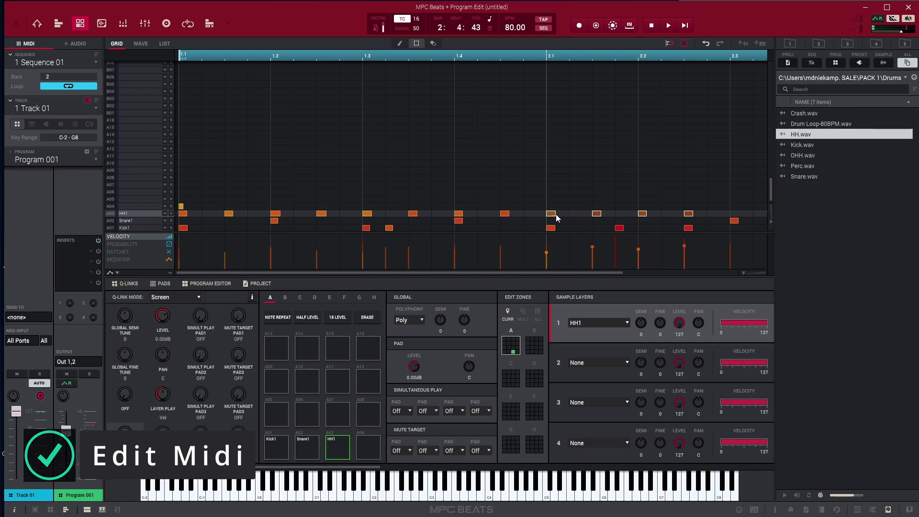
pyautogui.hotkey('ctrl', 'd')
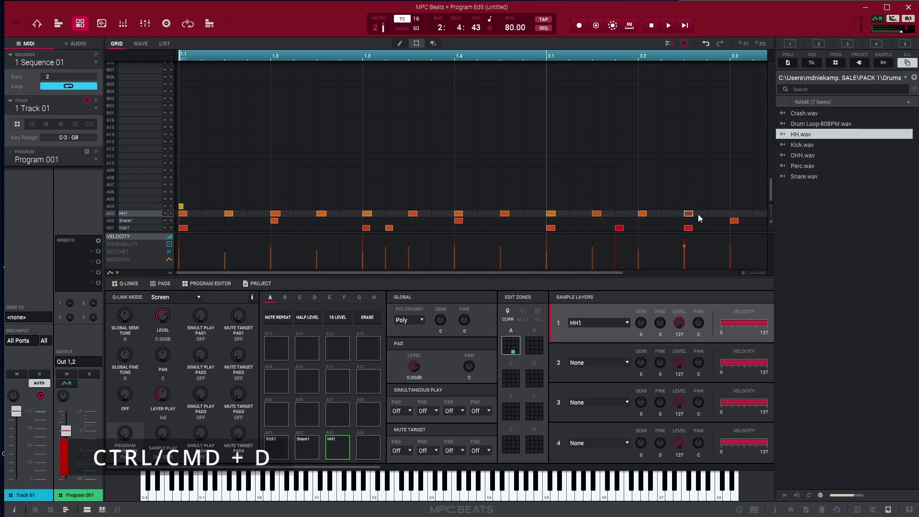
pyautogui.hotkey('ctrl', 'd')
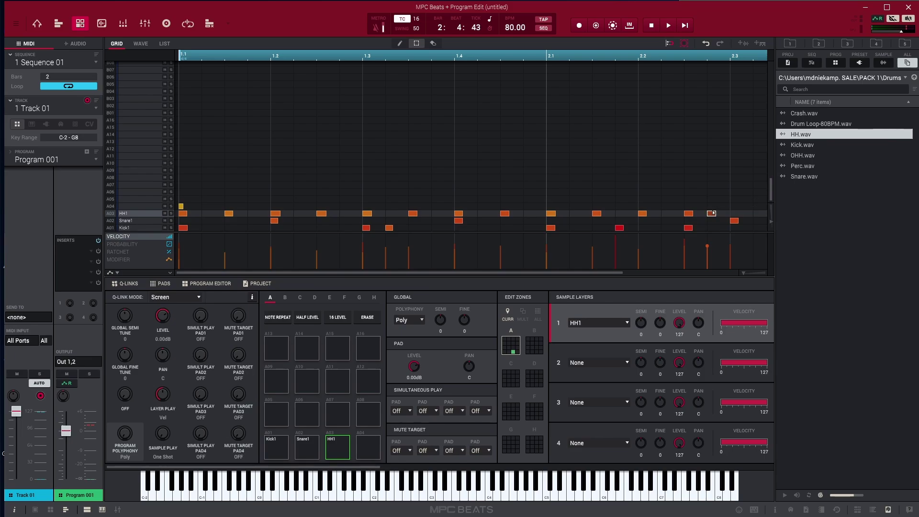
pyautogui.press('e')
pyautogui.press('s')
pyautogui.hotkey('ctrl', 'd')
# Step: During playback, add a long hi-hat note just after beat 2.3 and lengthen the hi-hat at 2.3 to meet it, with maximum velocity
pyautogui.press('space')
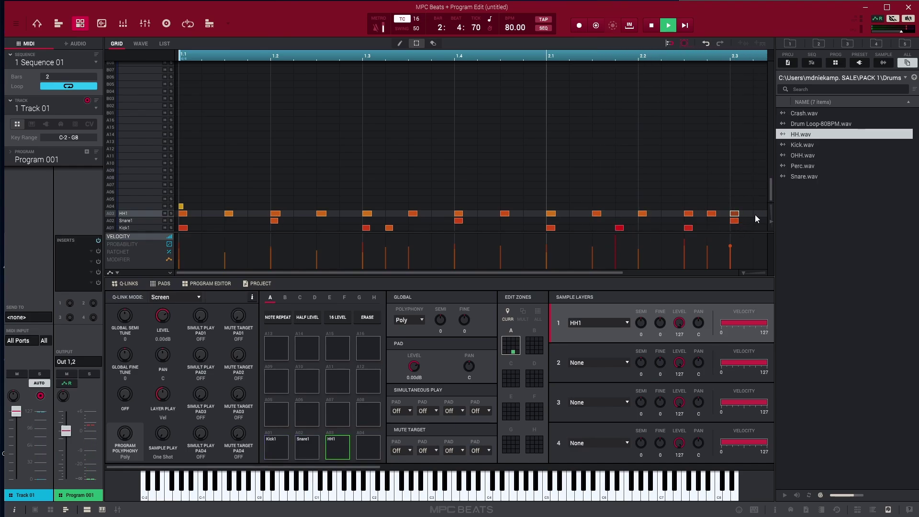
pyautogui.hotkey('ctrl', 'd')
pyautogui.click(737, 197)
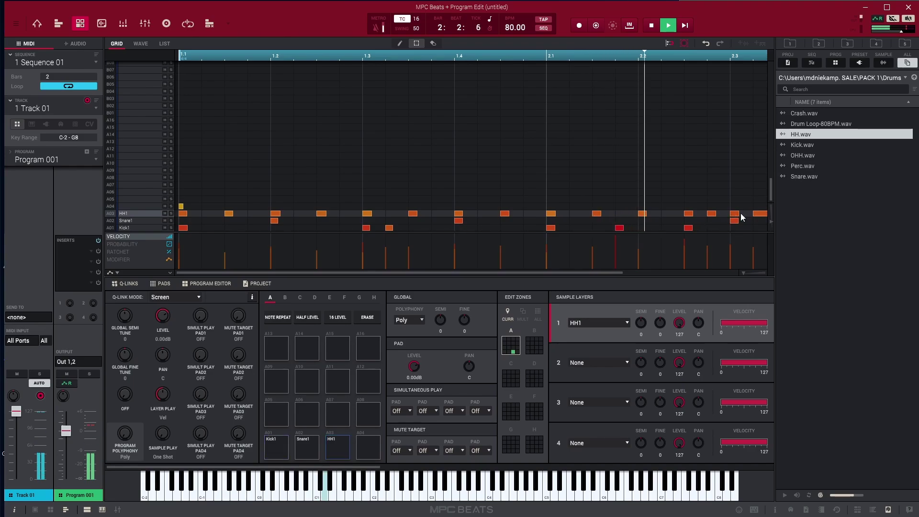
pyautogui.moveTo(740, 213); pyautogui.dragTo(748, 212)
pyautogui.moveTo(749, 248); pyautogui.dragTo(754, 249)
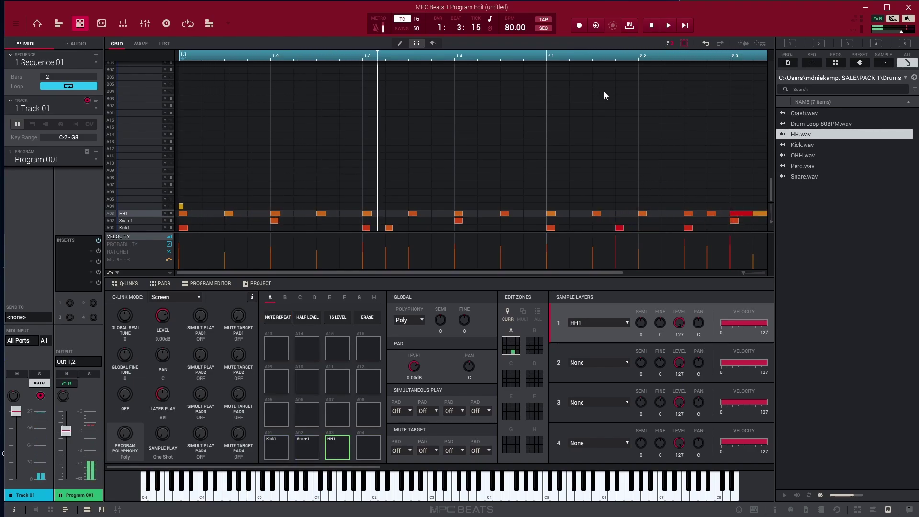
pyautogui.moveTo(660, 55); pyautogui.dragTo(663, 33)
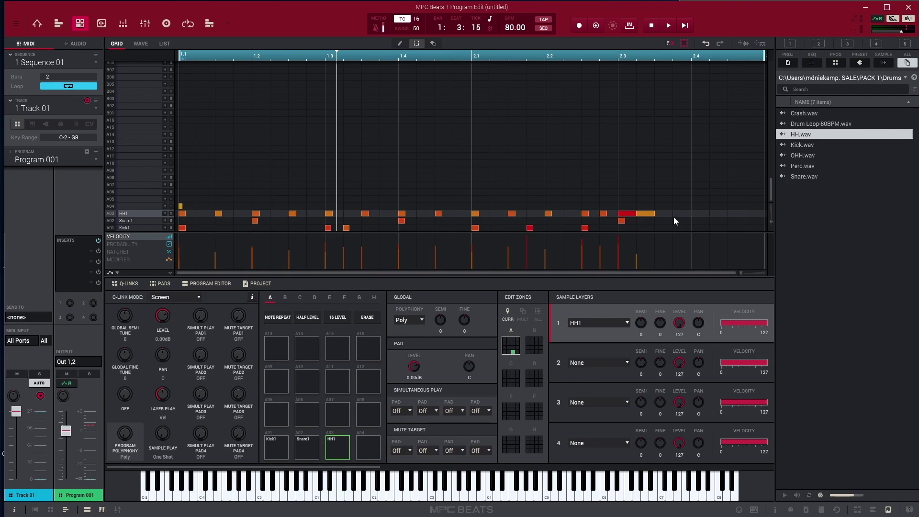
# Step: Copy the kick and hi-hat notes spanning beats 2.1 and 2.2, and delete the notes from beat 2.3 onward
pyautogui.moveTo(474, 206); pyautogui.dragTo(617, 230)
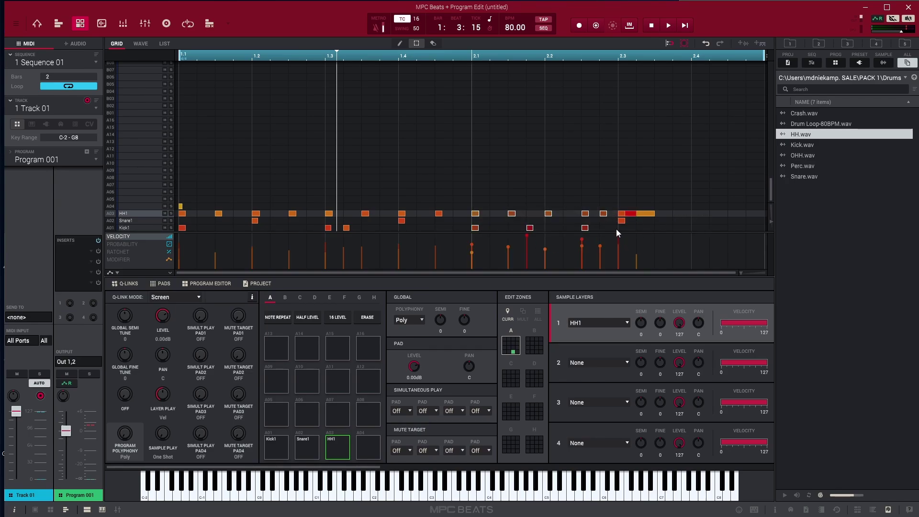
pyautogui.moveTo(659, 193); pyautogui.dragTo(616, 231)
pyautogui.press('Delete')
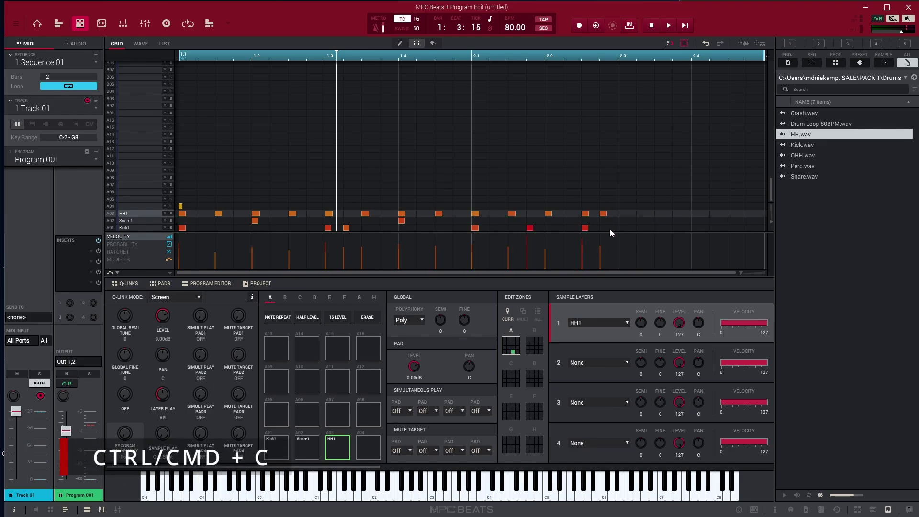
# Step: Paste the copied kick and hi-hat notes at beat 2.3 and add a hi-hat note a sixteenth after 2.3 during playback
pyautogui.click(618, 59)
pyautogui.hotkey('ctrl', 'v')
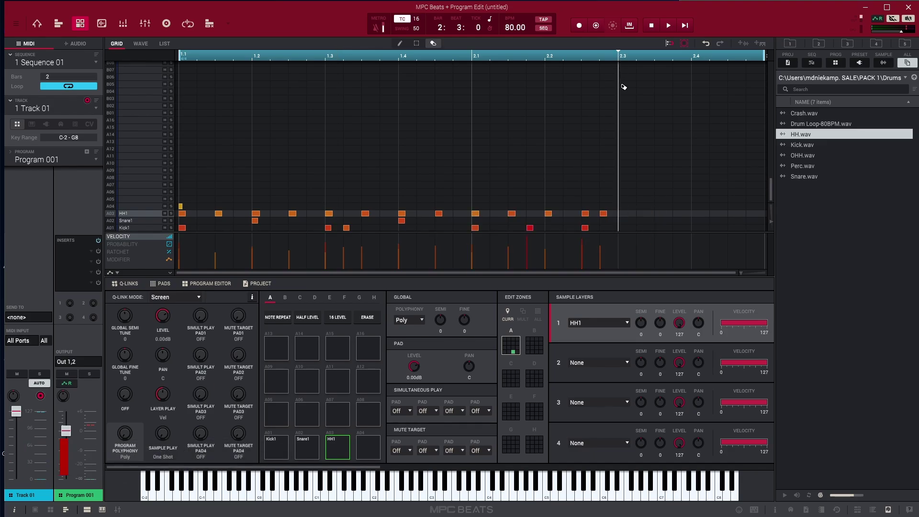
pyautogui.press('space')
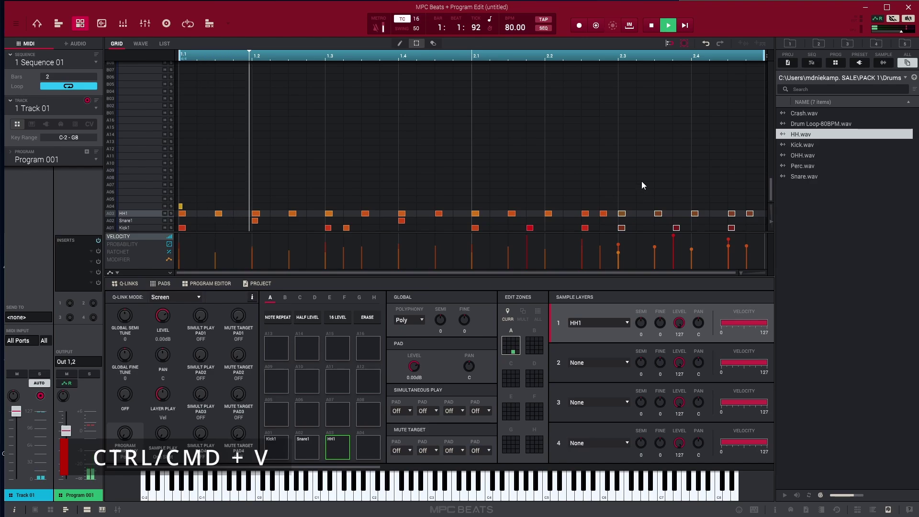
pyautogui.doubleClick(639, 214)
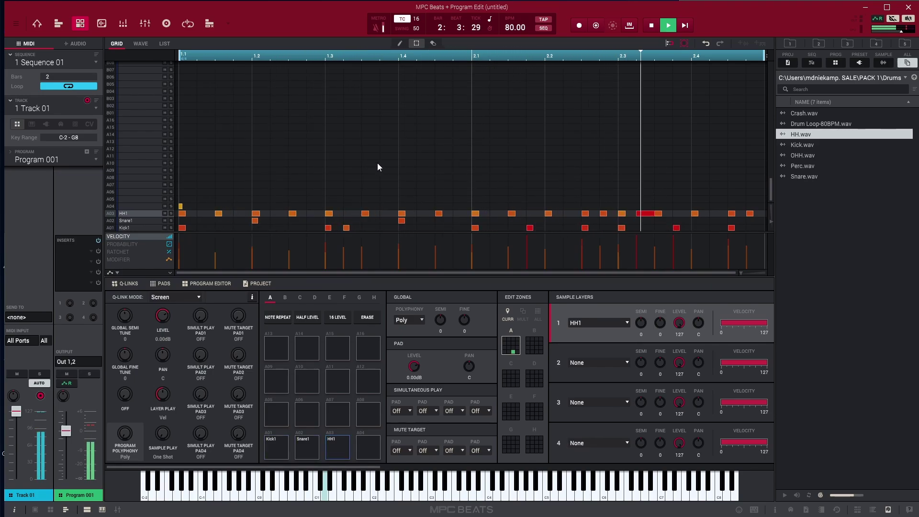
pyautogui.press('space')
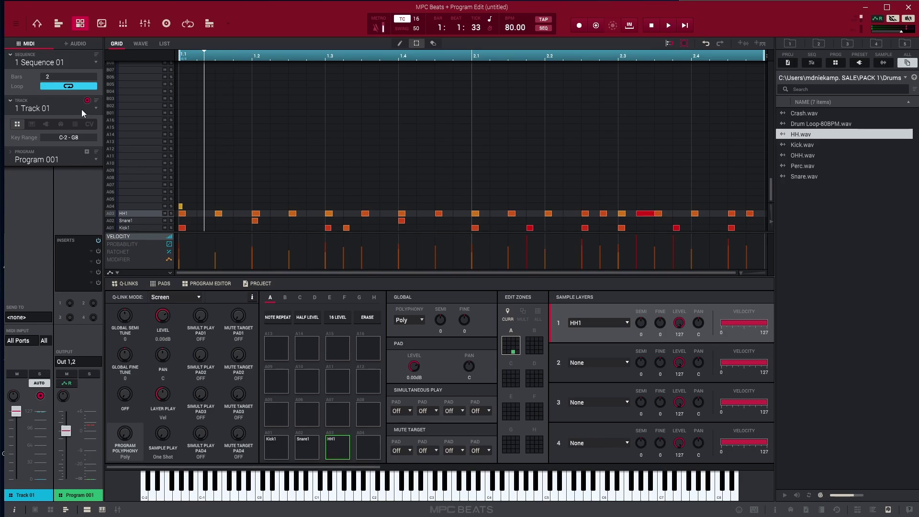
# Step: Switch to the unused track 2 and choose Program 001 as its program
pyautogui.click(47, 108)
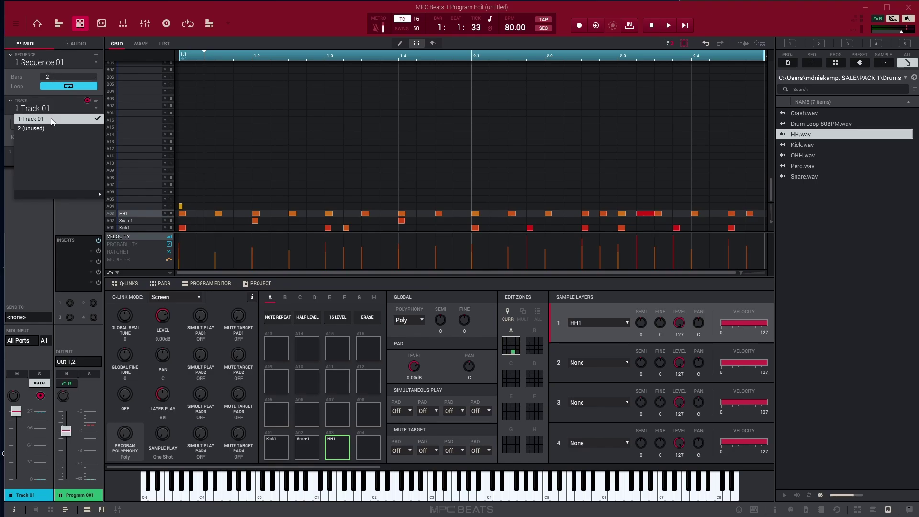
pyautogui.click(33, 128)
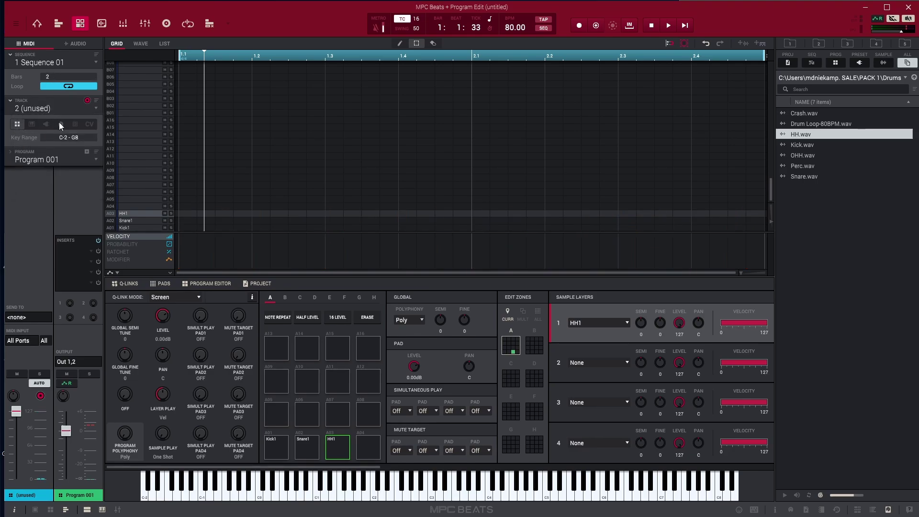
pyautogui.press('space')
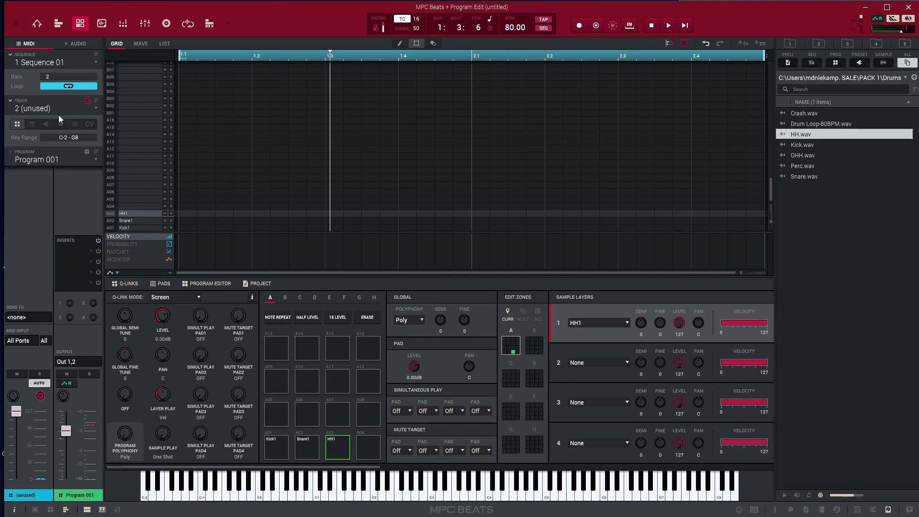
pyautogui.click(67, 161)
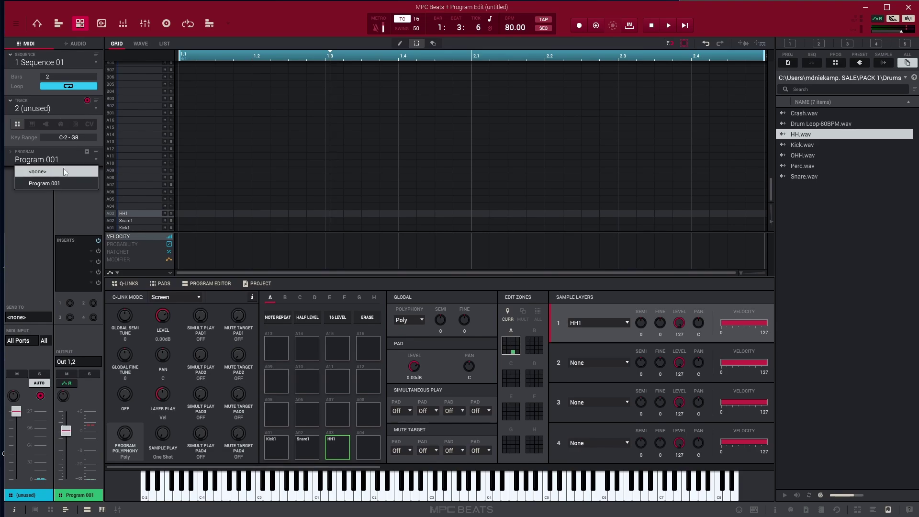
pyautogui.click(56, 184)
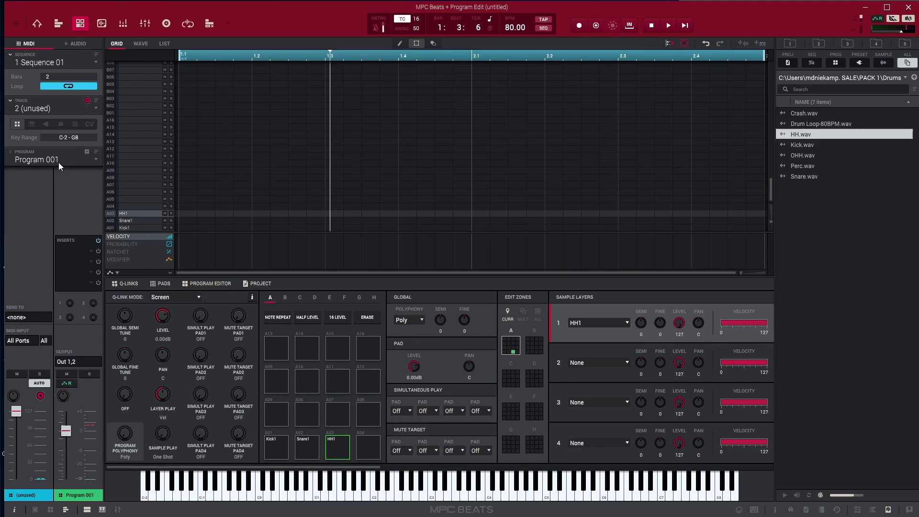
# Step: Change track 2 to a plugin track and load the Electric plugin in place of TubeSynth
pyautogui.click(46, 124)
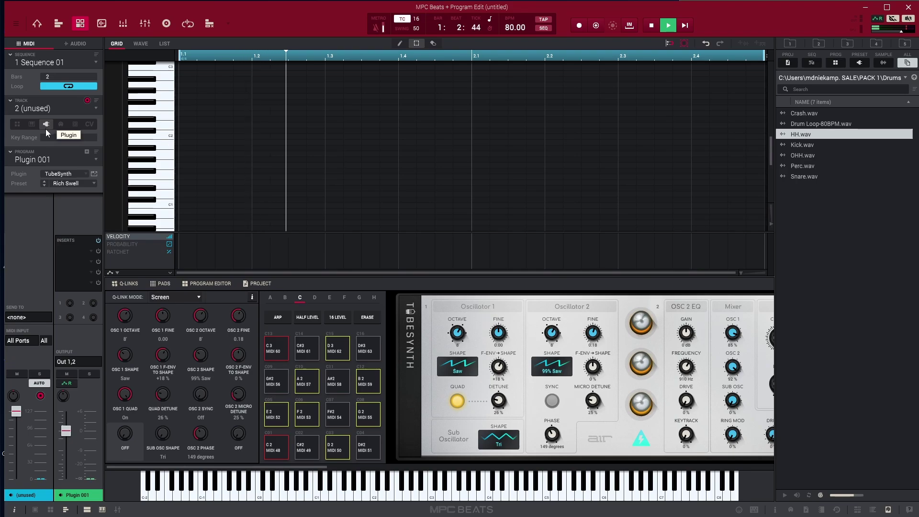
pyautogui.press('space')
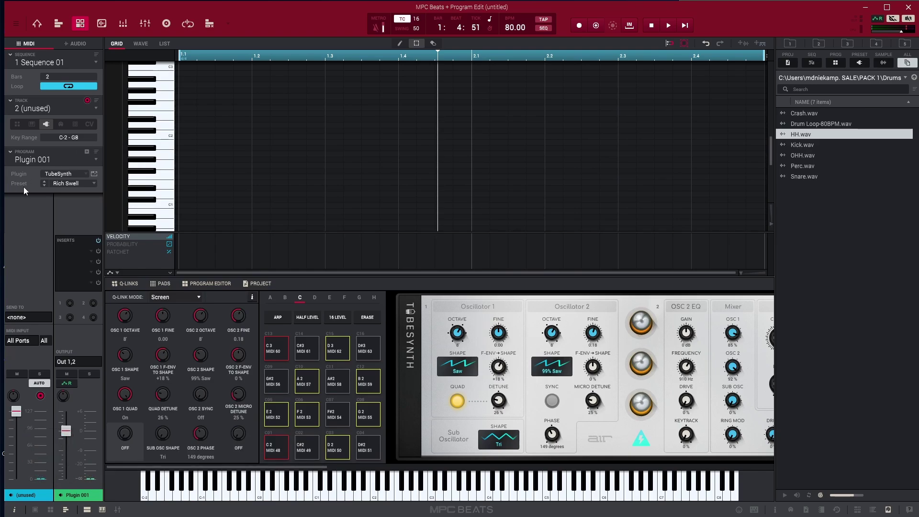
pyautogui.click(72, 173)
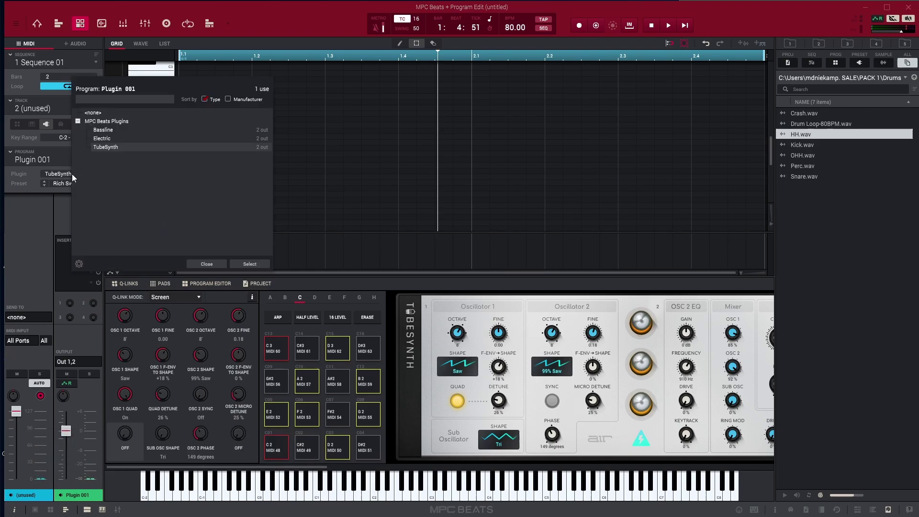
pyautogui.doubleClick(116, 139)
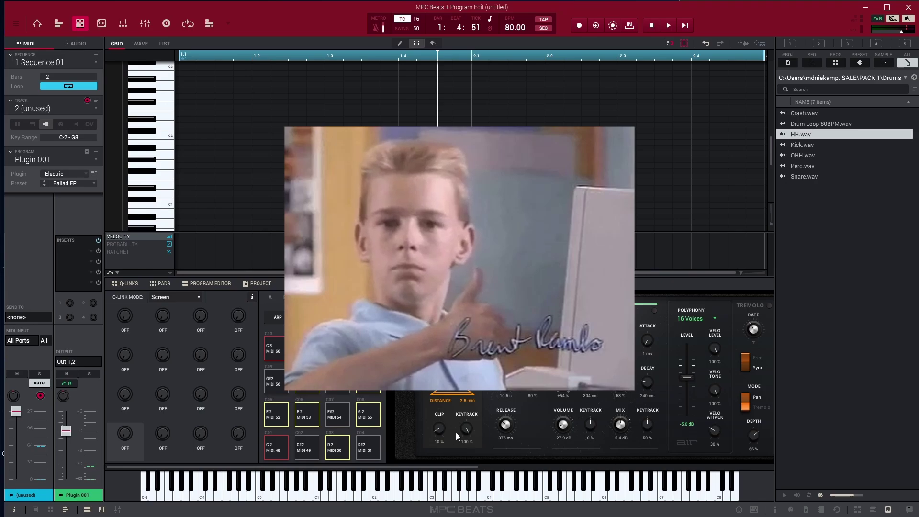
# Step: Overdub sustained G2 and D3 notes with the Electric plugin on track 2, held from 1.1 to late in beat 2.4
pyautogui.press('space')
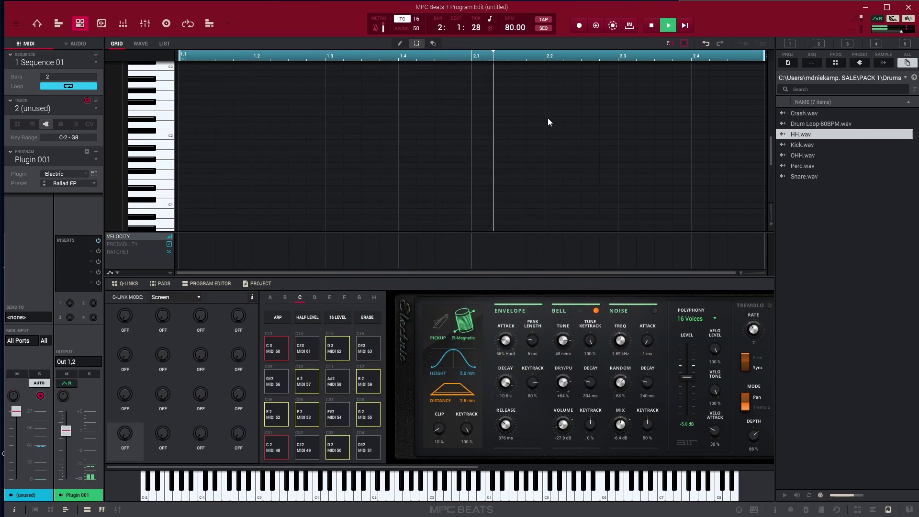
pyautogui.press('r')
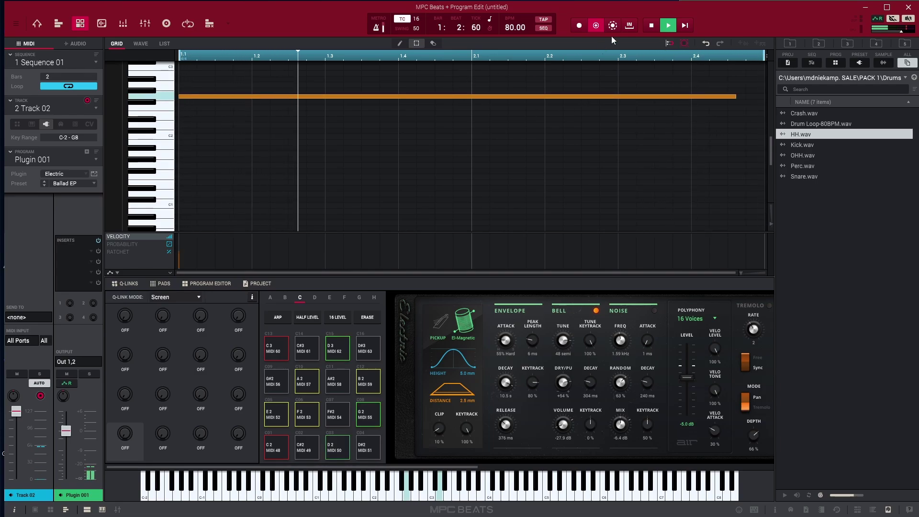
pyautogui.click(596, 25)
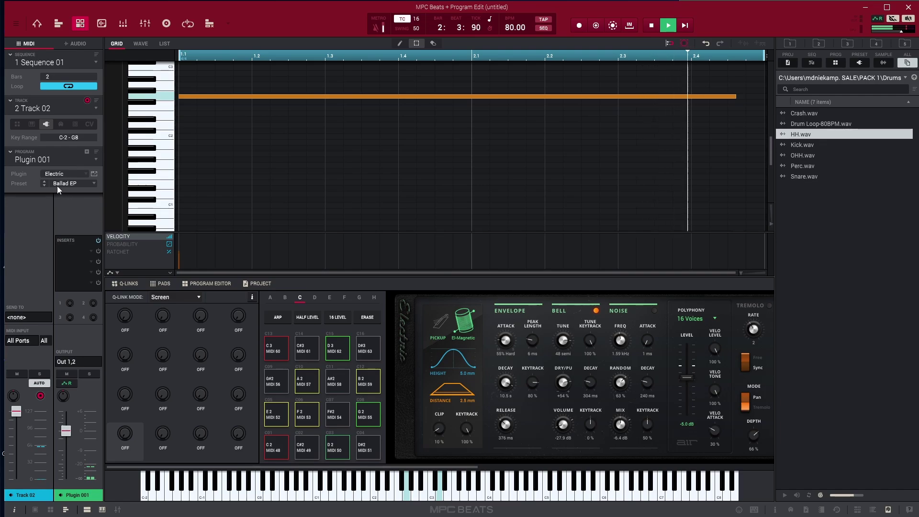
pyautogui.click(48, 109)
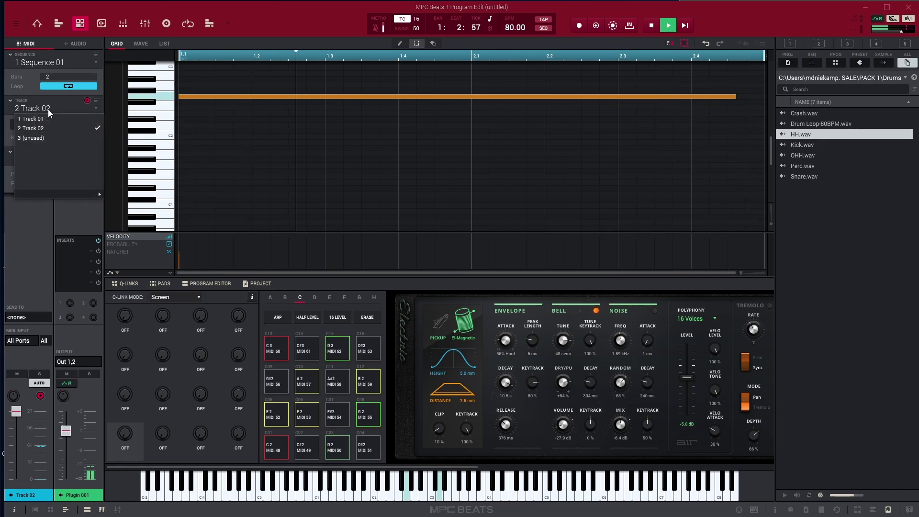
pyautogui.click(48, 139)
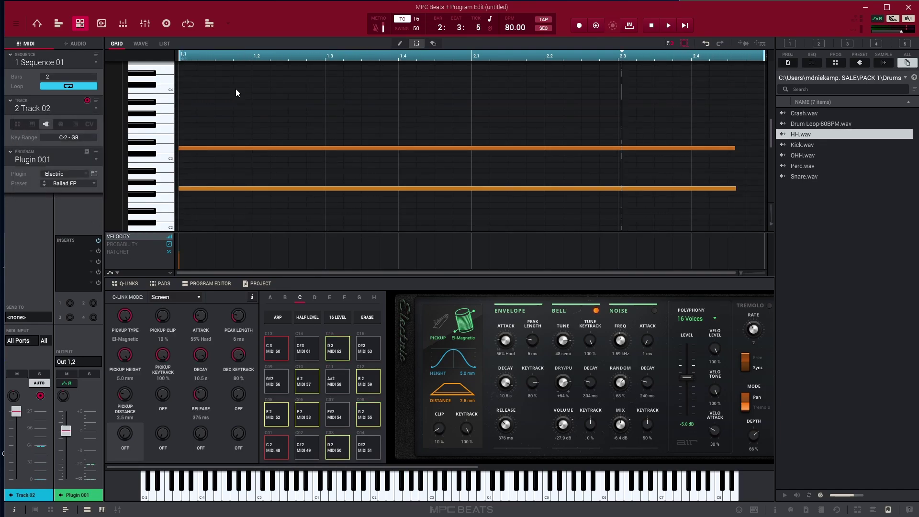